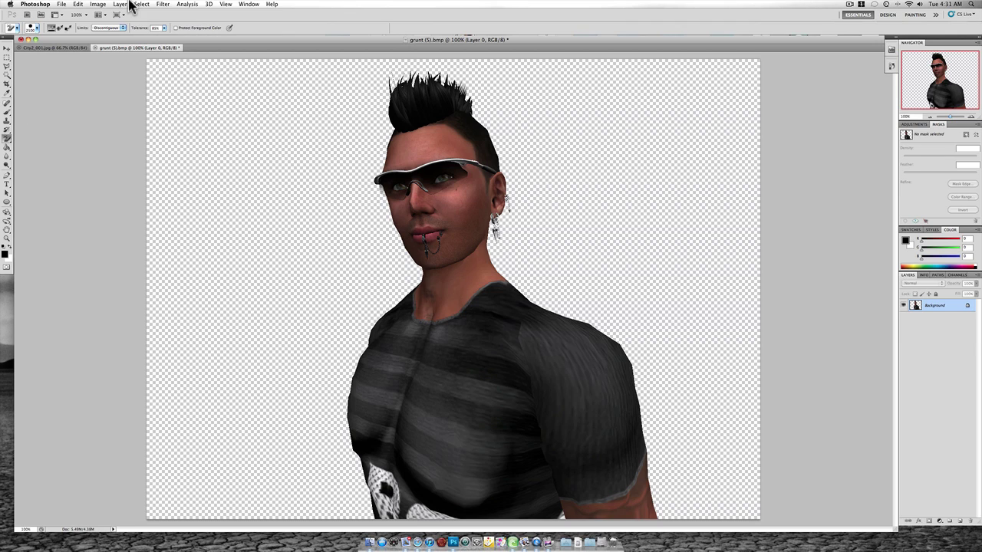
Open Liquify on grunt (5).bmp and push the right shoulder edge outward with a Turbulence stroke.
{"action": "left_click", "coordinate": [162, 4]}
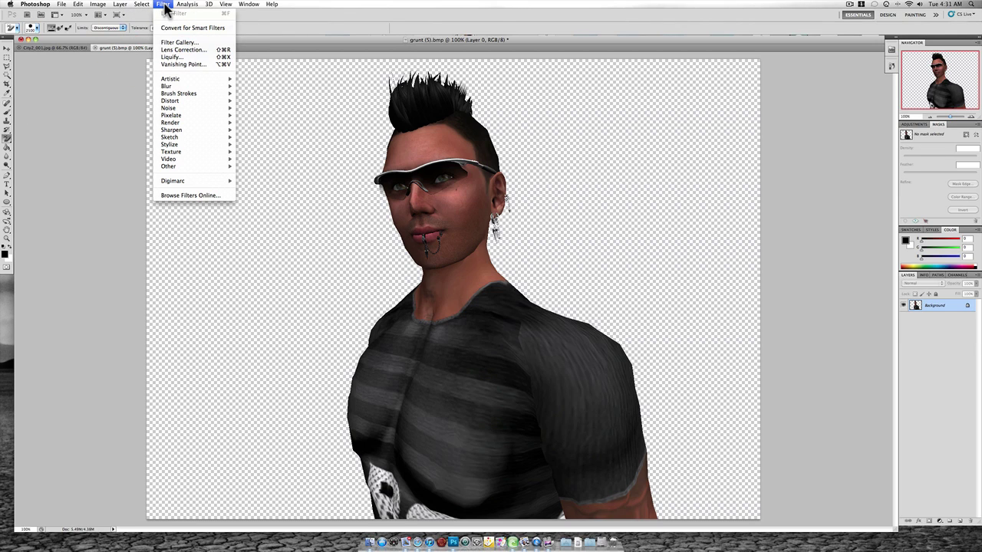
{"action": "mouse_move", "coordinate": [172, 89]}
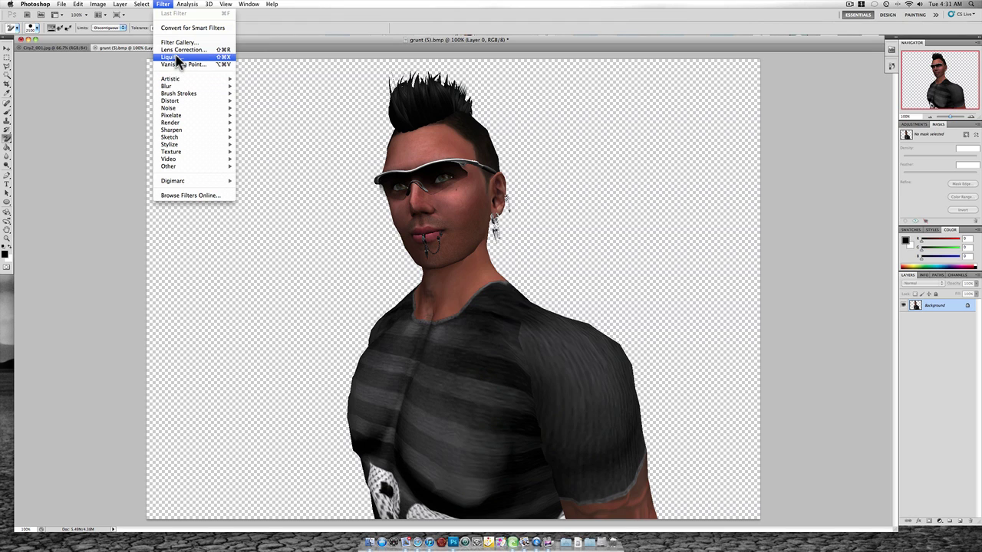
{"action": "left_click", "coordinate": [177, 57]}
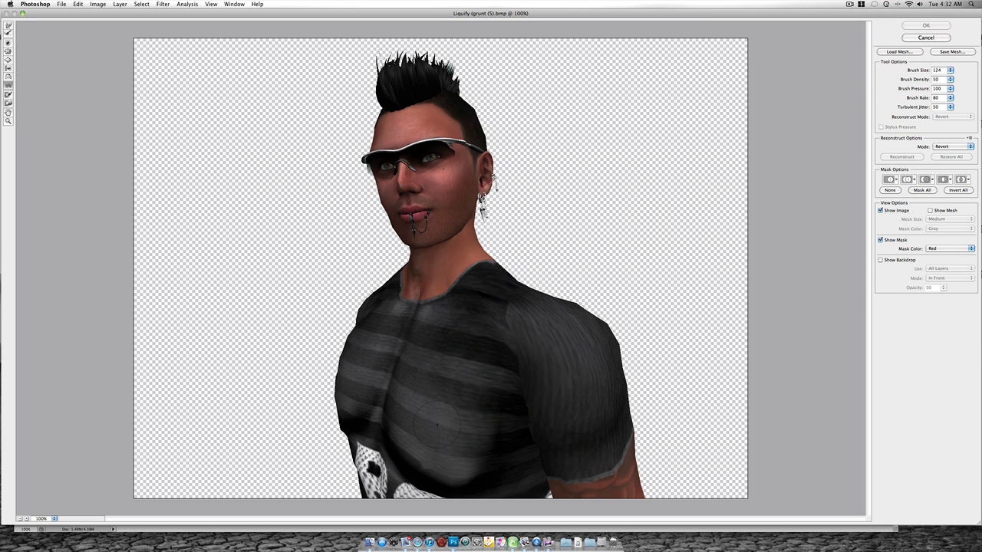
{"action": "mouse_move", "coordinate": [579, 258]}
{"action": "left_mouse_down"}
{"action": "mouse_move", "coordinate": [581, 280]}
{"action": "mouse_move", "coordinate": [629, 307]}
{"action": "mouse_move", "coordinate": [617, 315]}
{"action": "mouse_move", "coordinate": [634, 336]}
{"action": "left_mouse_up"}
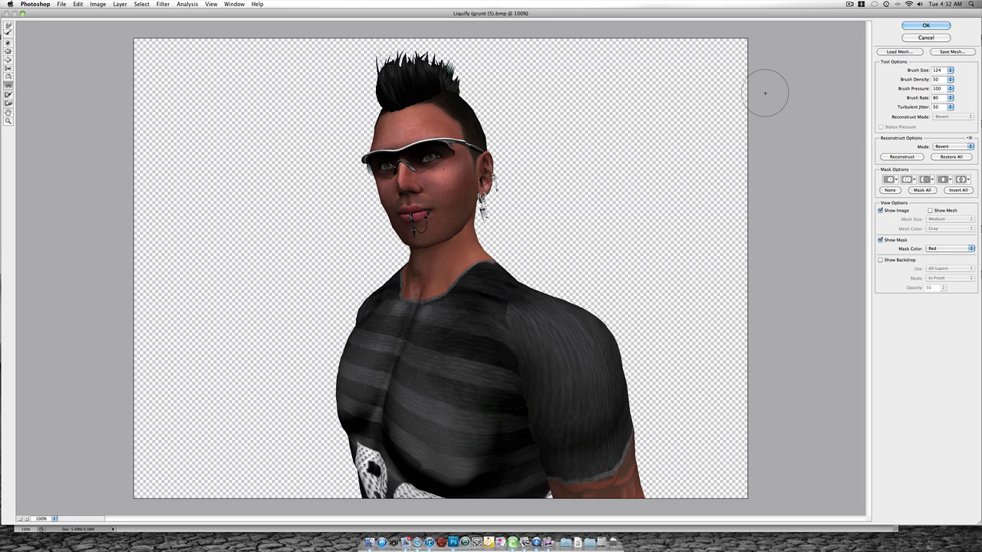
Apply the Liquify warp, copy the avatar merged, and close grunt (5).bmp without saving.
{"action": "left_click", "coordinate": [941, 27]}
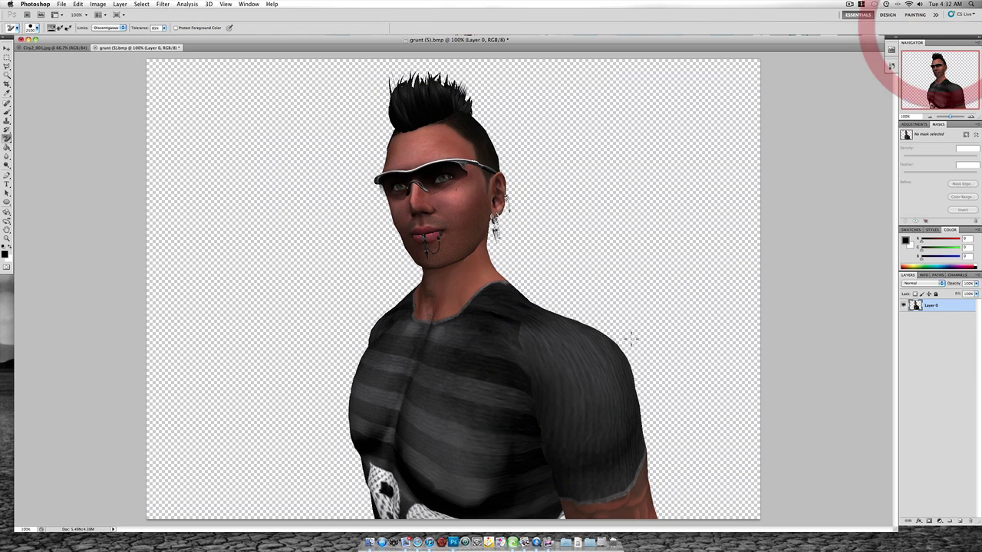
{"action": "left_click", "coordinate": [6, 59]}
{"action": "left_click_drag", "start_coordinate": [313, 64], "coordinate": [673, 521]}
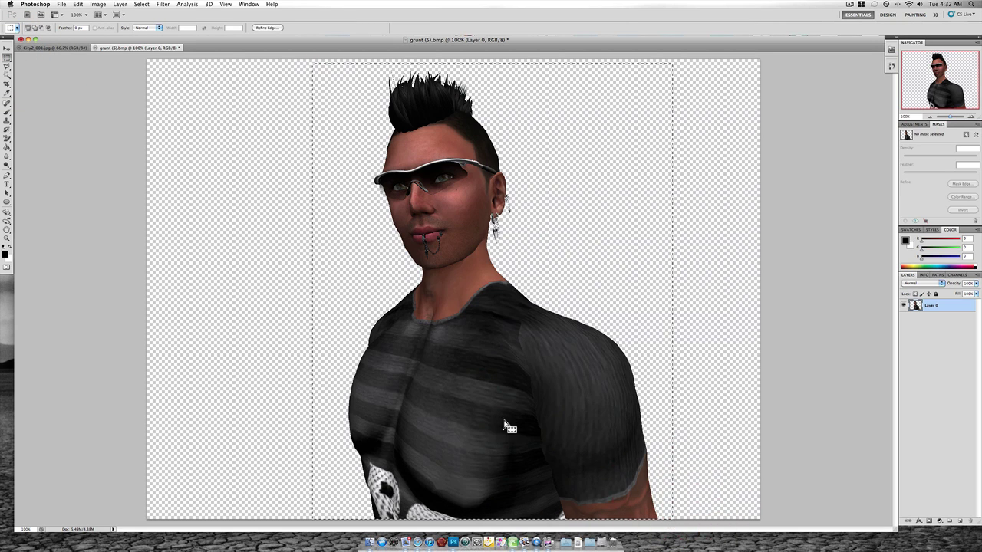
{"action": "left_click", "coordinate": [79, 5]}
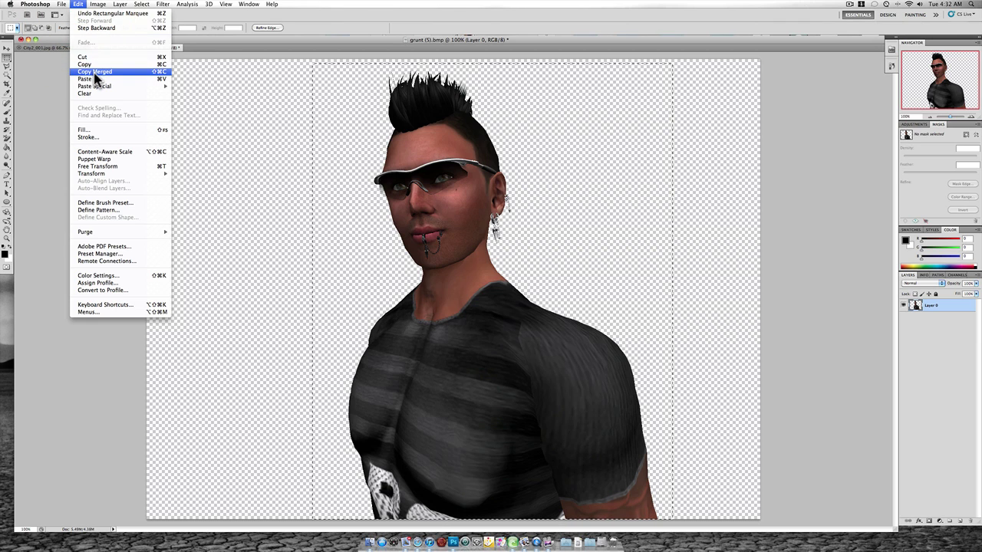
{"action": "left_click", "coordinate": [94, 73]}
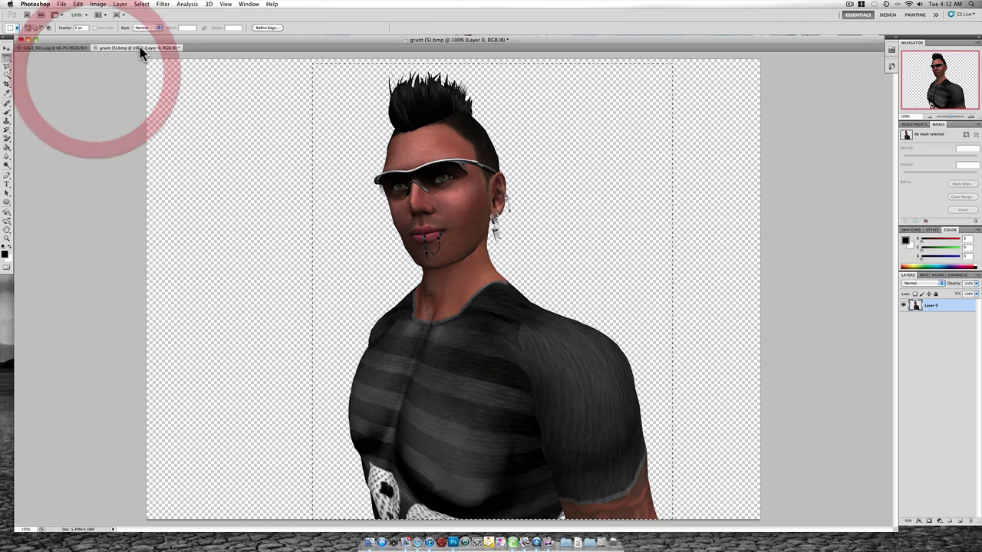
{"action": "left_click", "coordinate": [95, 47]}
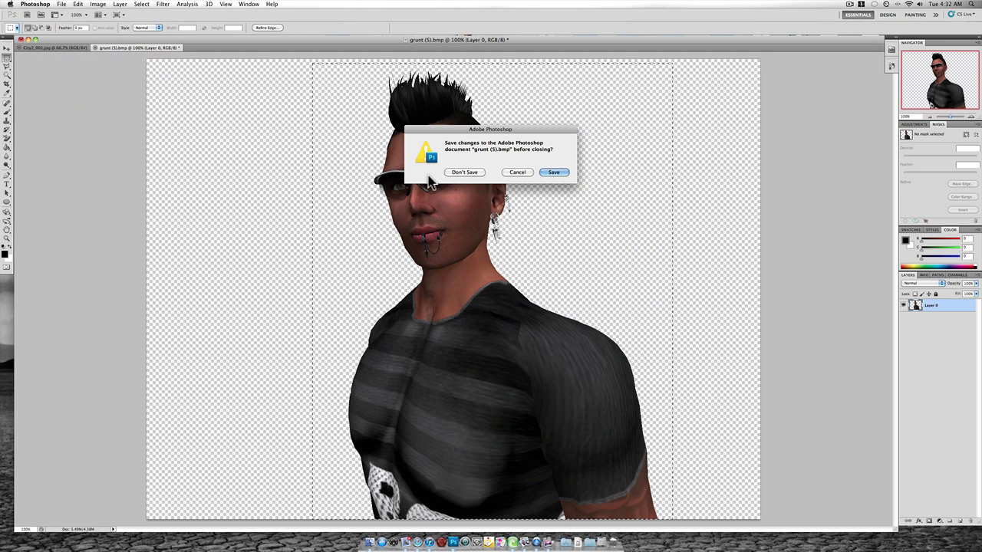
{"action": "left_click", "coordinate": [465, 171]}
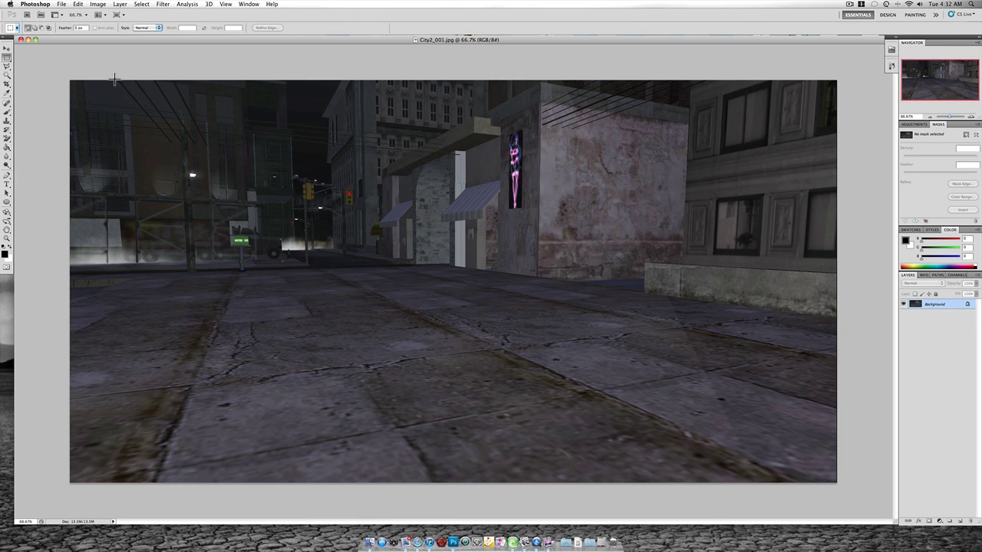
Paste the avatar into City2_001.jpg as Layer 1 and scale it up to the image bottom.
{"action": "left_click", "coordinate": [77, 4]}
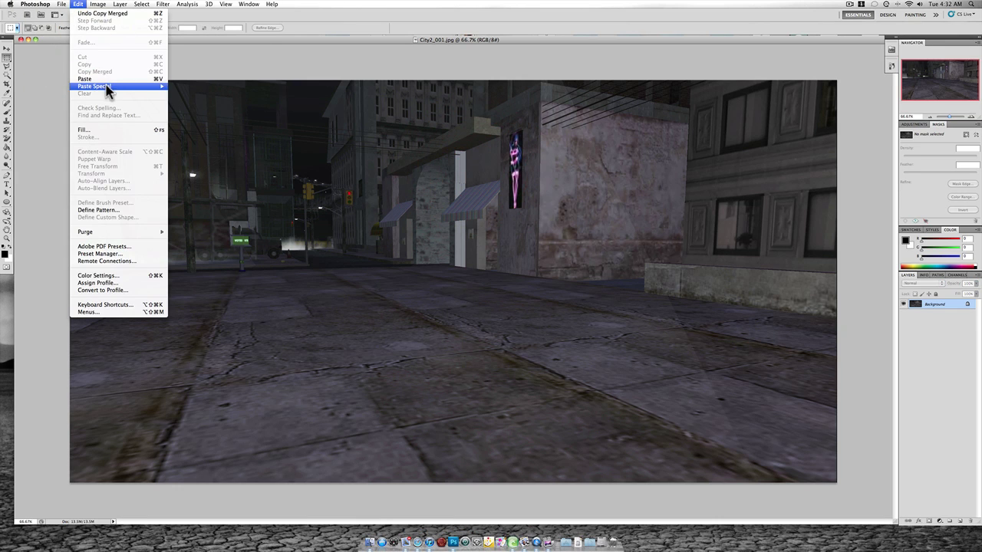
{"action": "left_click", "coordinate": [108, 82]}
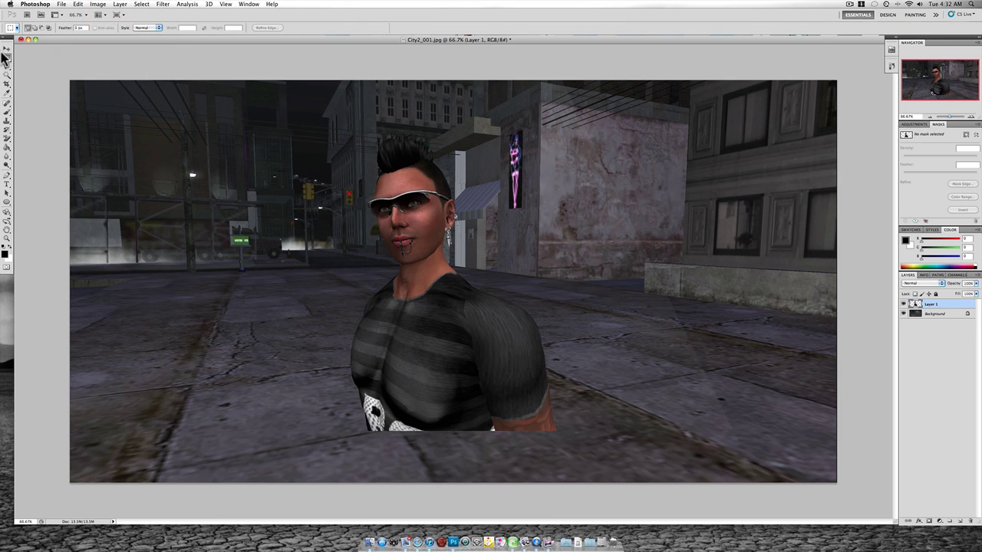
{"action": "left_click", "coordinate": [6, 49]}
{"action": "left_click_drag", "start_coordinate": [557, 132], "coordinate": [599, 80]}
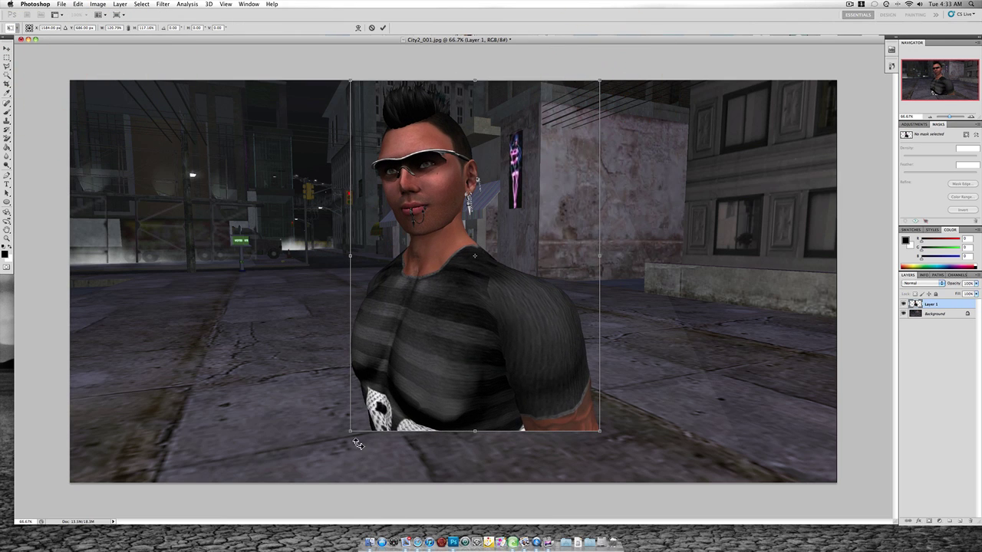
{"action": "left_click_drag", "start_coordinate": [352, 432], "coordinate": [326, 484]}
{"action": "key", "text": "Return"}
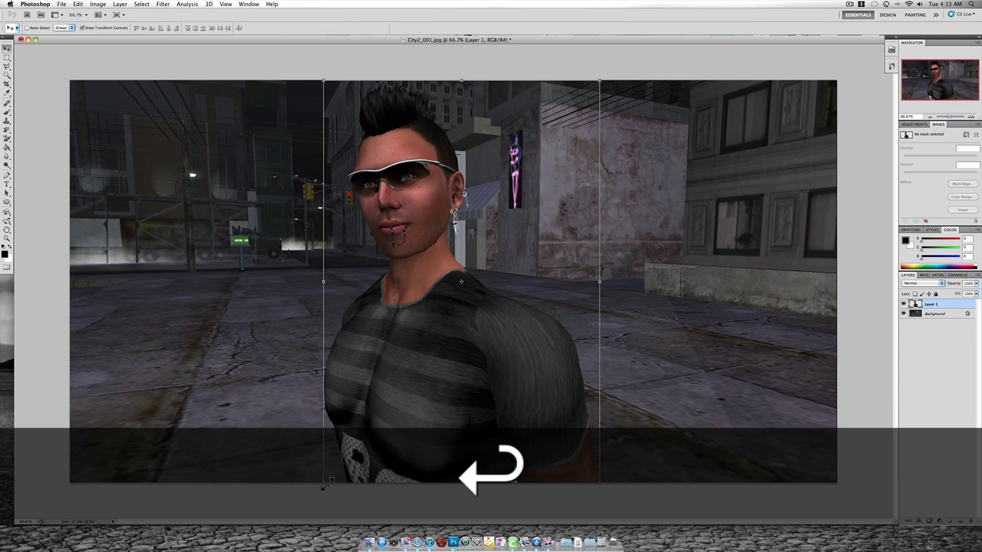
{"action": "key", "text": "super+minus"}
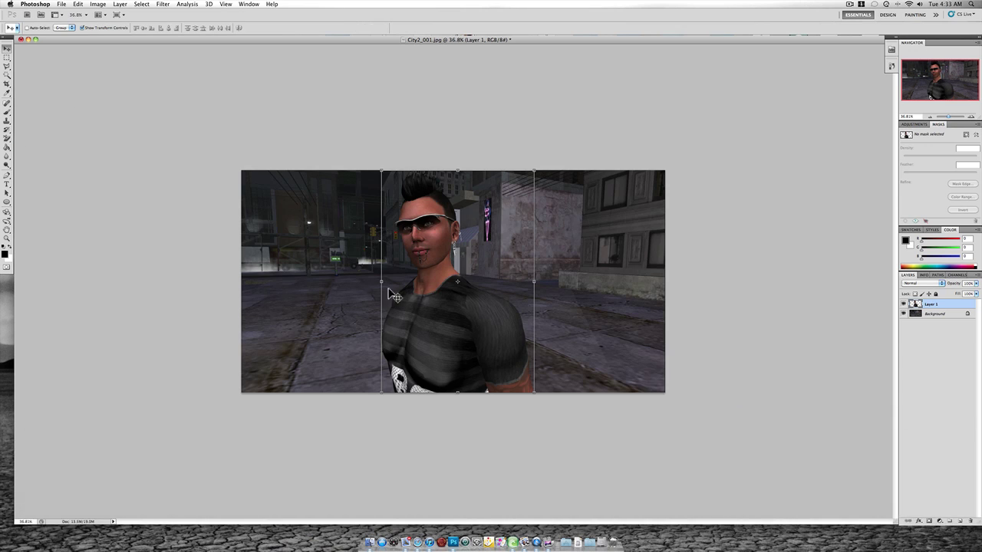
{"action": "key", "text": "super+plus"}
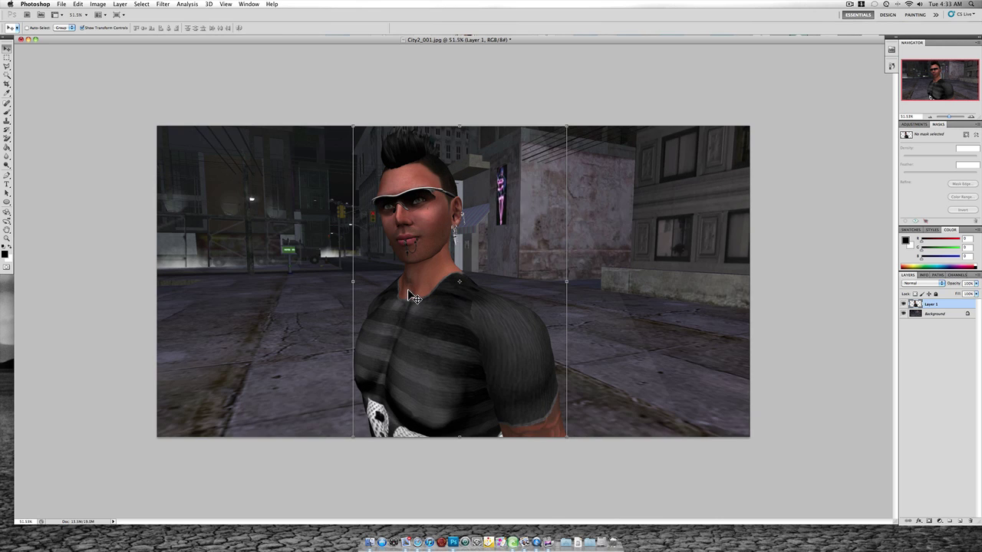
Create Layer 2 above Layer 1 and make it a clipping mask on the avatar.
{"action": "left_click", "coordinate": [7, 57]}
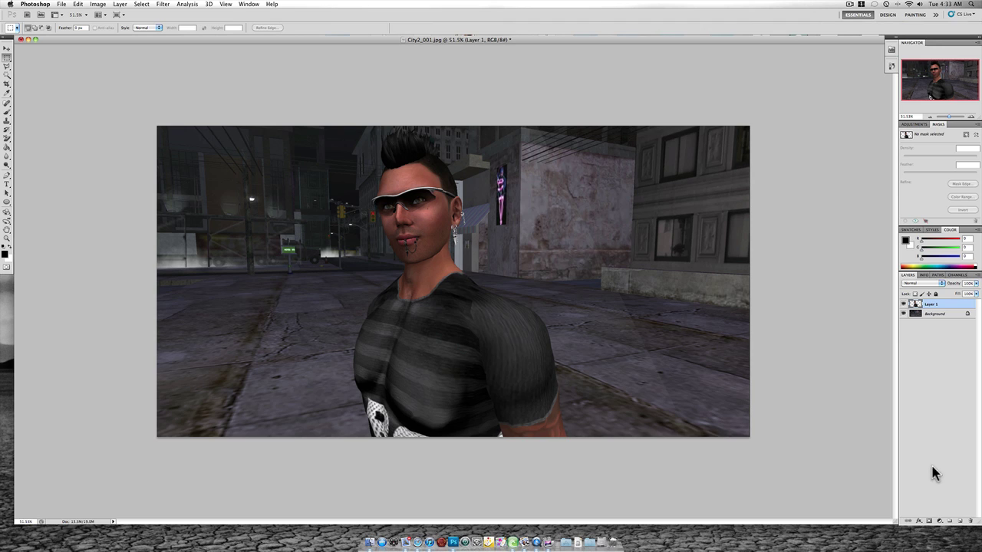
{"action": "left_click", "coordinate": [959, 523]}
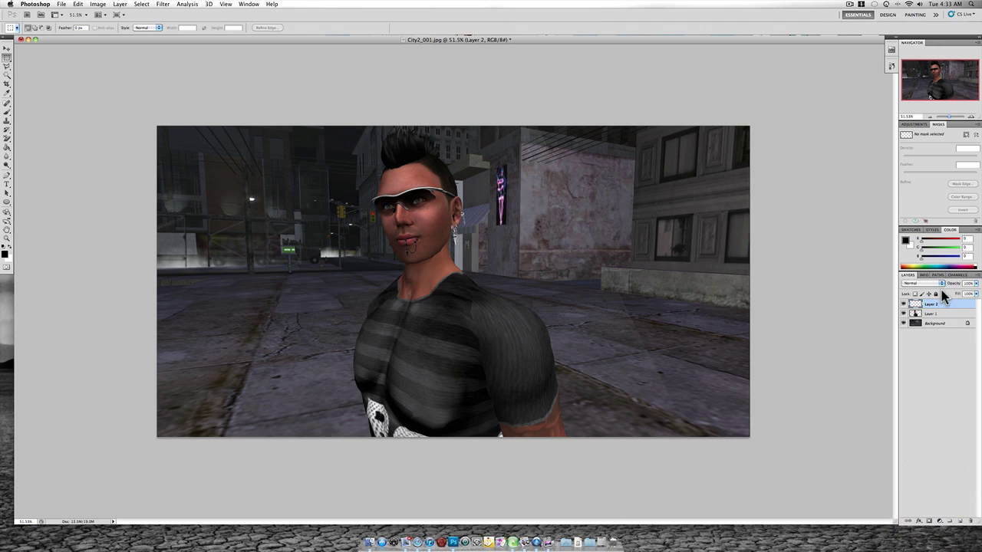
{"action": "right_click", "coordinate": [947, 308]}
{"action": "left_click", "coordinate": [903, 393]}
Set Layer 2's blend mode to Soft Light and choose a foreground colour.
{"action": "left_click", "coordinate": [939, 283]}
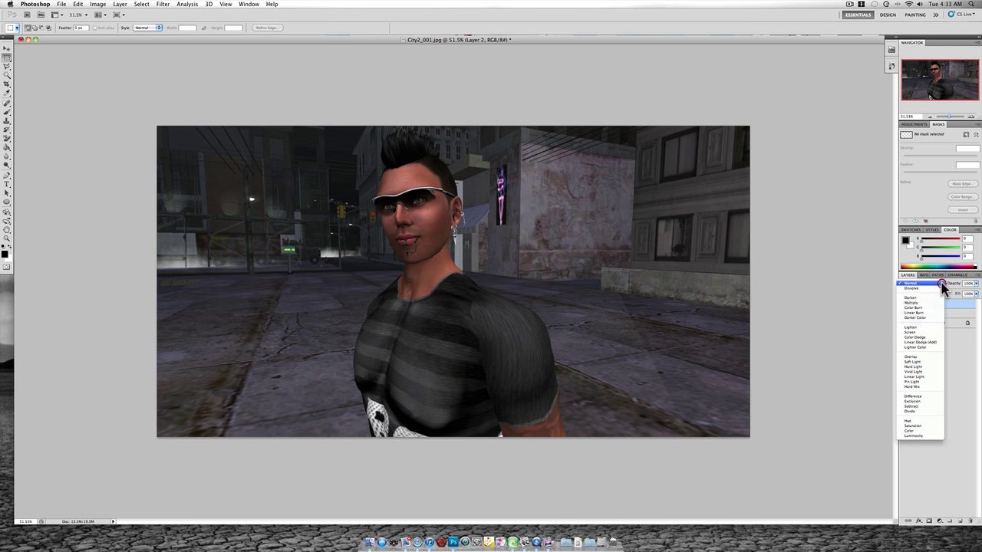
{"action": "left_click", "coordinate": [929, 362]}
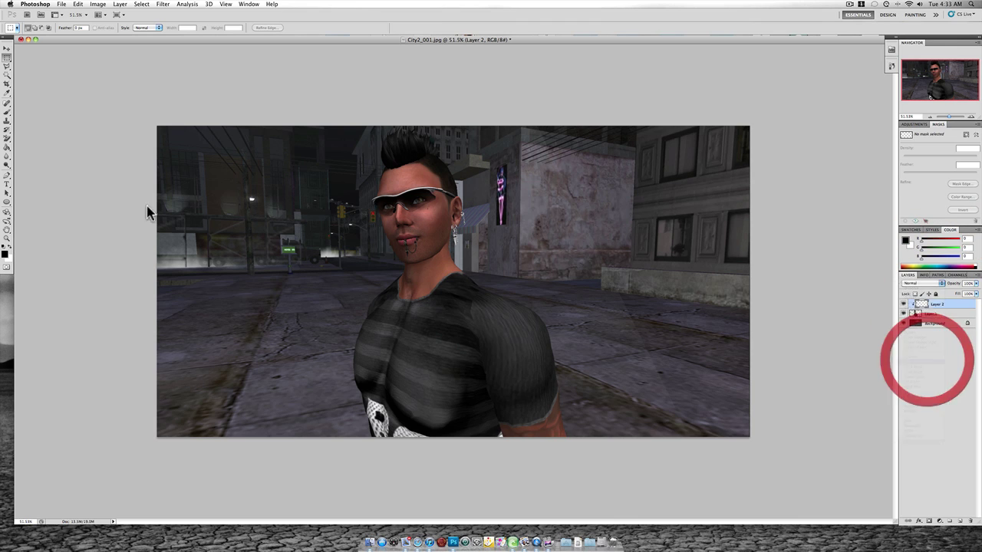
{"action": "left_click", "coordinate": [6, 255]}
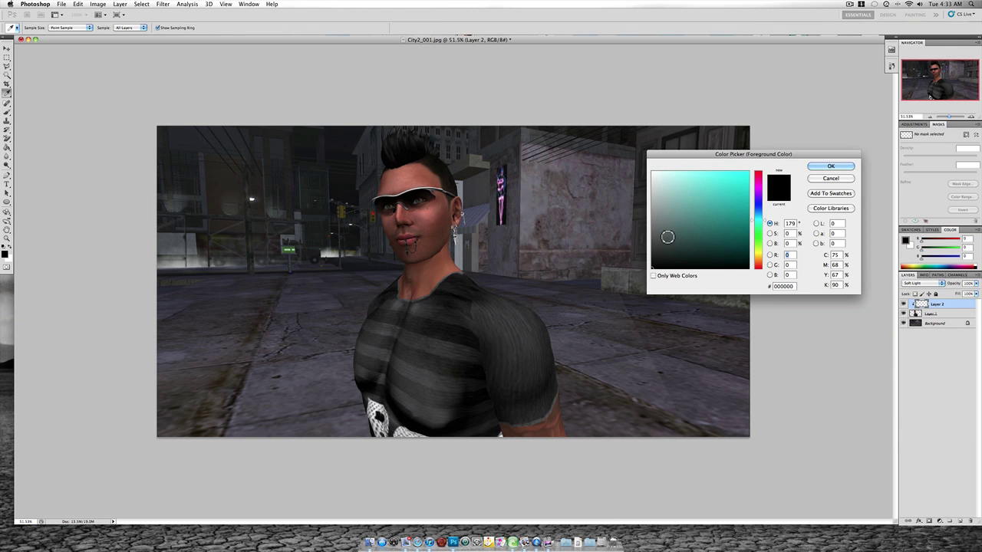
{"action": "left_click", "coordinate": [823, 166]}
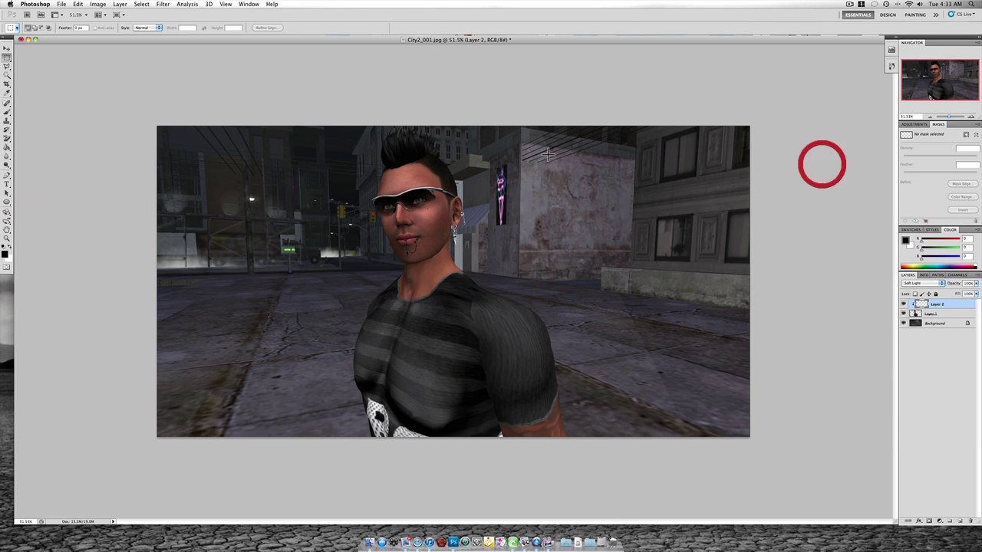
Brush a tint over the right shoulder, sleeve and neck on Layer 2.
{"action": "left_click", "coordinate": [6, 112]}
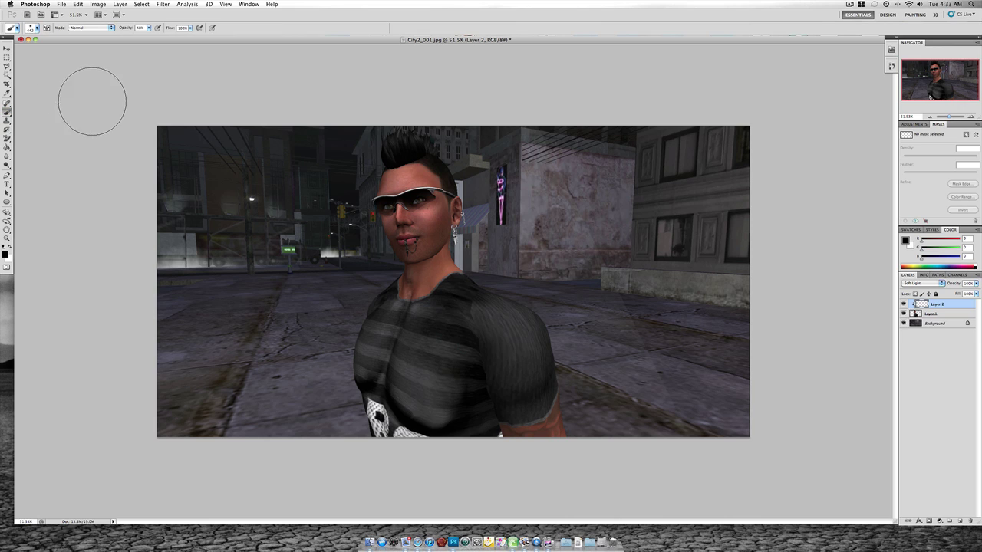
{"action": "left_click", "coordinate": [36, 29]}
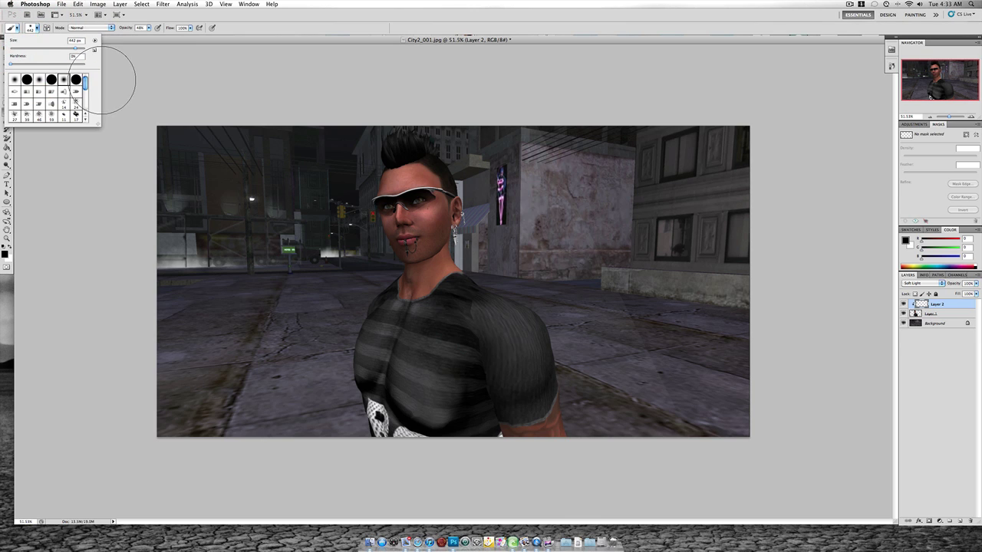
{"action": "left_click", "coordinate": [147, 81]}
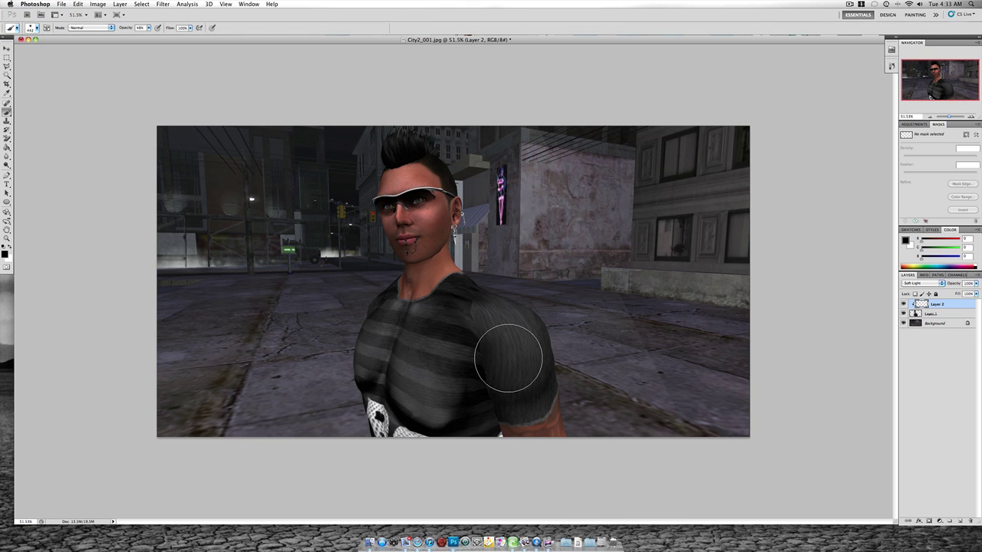
{"action": "mouse_move", "coordinate": [511, 357]}
{"action": "left_mouse_down"}
{"action": "mouse_move", "coordinate": [558, 393]}
{"action": "mouse_move", "coordinate": [577, 435]}
{"action": "mouse_move", "coordinate": [562, 359]}
{"action": "left_mouse_up"}
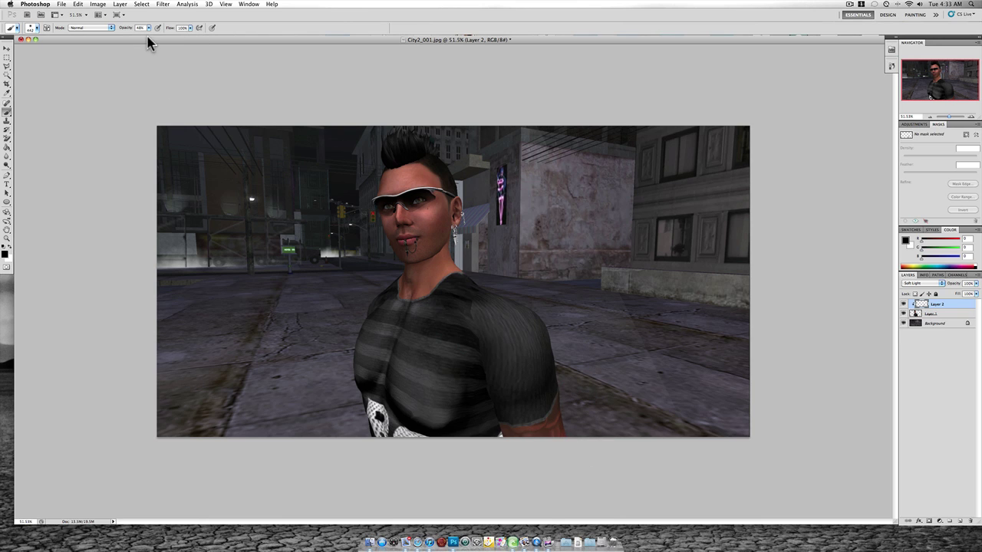
{"action": "mouse_move", "coordinate": [559, 420]}
{"action": "left_mouse_down"}
{"action": "mouse_move", "coordinate": [555, 360]}
{"action": "mouse_move", "coordinate": [529, 318]}
{"action": "mouse_move", "coordinate": [462, 264]}
{"action": "mouse_move", "coordinate": [454, 239]}
{"action": "mouse_move", "coordinate": [476, 258]}
{"action": "mouse_move", "coordinate": [476, 187]}
{"action": "left_mouse_up"}
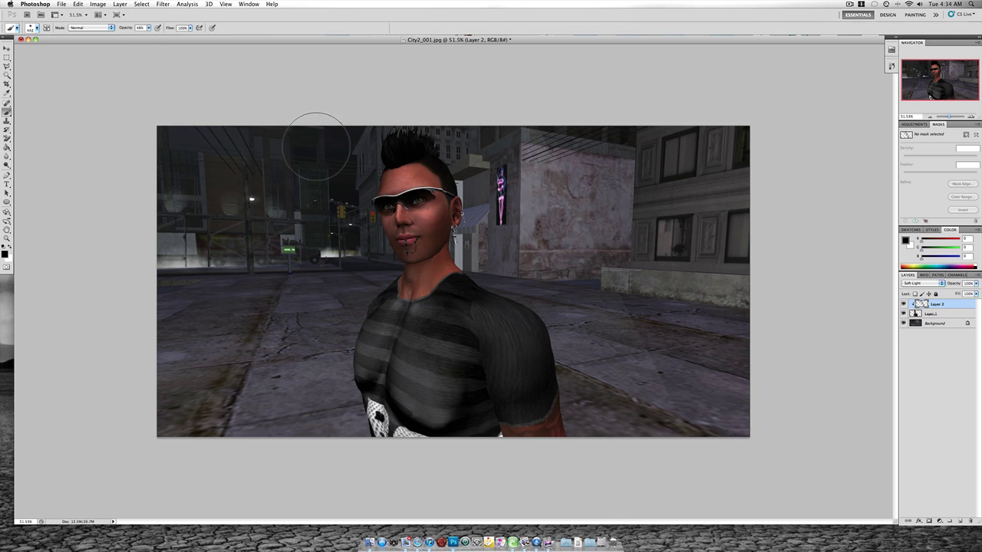
{"action": "left_click", "coordinate": [126, 35]}
{"action": "mouse_move", "coordinate": [314, 179]}
{"action": "left_mouse_down"}
{"action": "mouse_move", "coordinate": [365, 183]}
{"action": "mouse_move", "coordinate": [366, 266]}
{"action": "mouse_move", "coordinate": [373, 283]}
{"action": "mouse_move", "coordinate": [387, 273]}
{"action": "mouse_move", "coordinate": [326, 364]}
{"action": "mouse_move", "coordinate": [340, 341]}
{"action": "mouse_move", "coordinate": [332, 370]}
{"action": "mouse_move", "coordinate": [374, 446]}
{"action": "mouse_move", "coordinate": [343, 397]}
{"action": "mouse_move", "coordinate": [356, 428]}
{"action": "left_mouse_up"}
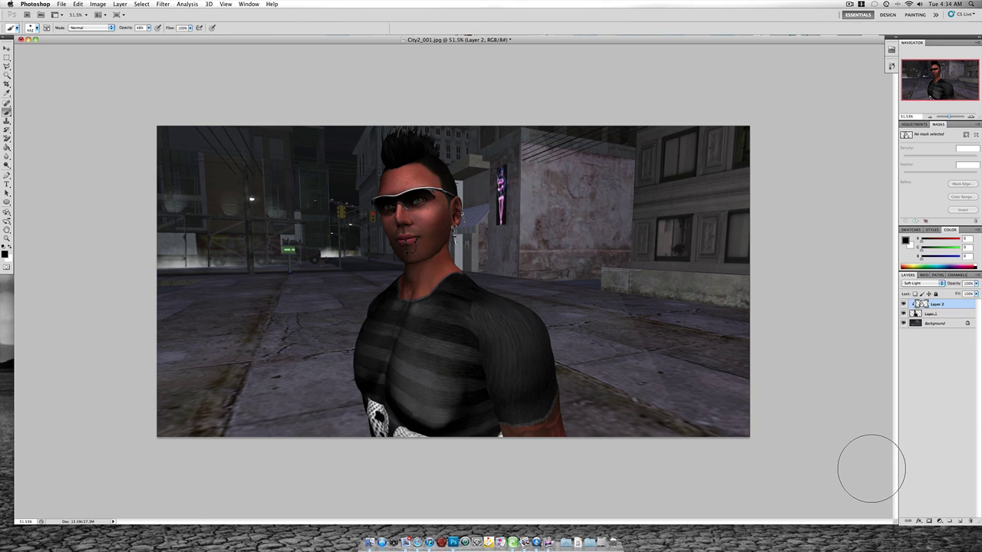
Add Layer 3 and clip it to Layer 2.
{"action": "left_click", "coordinate": [960, 522]}
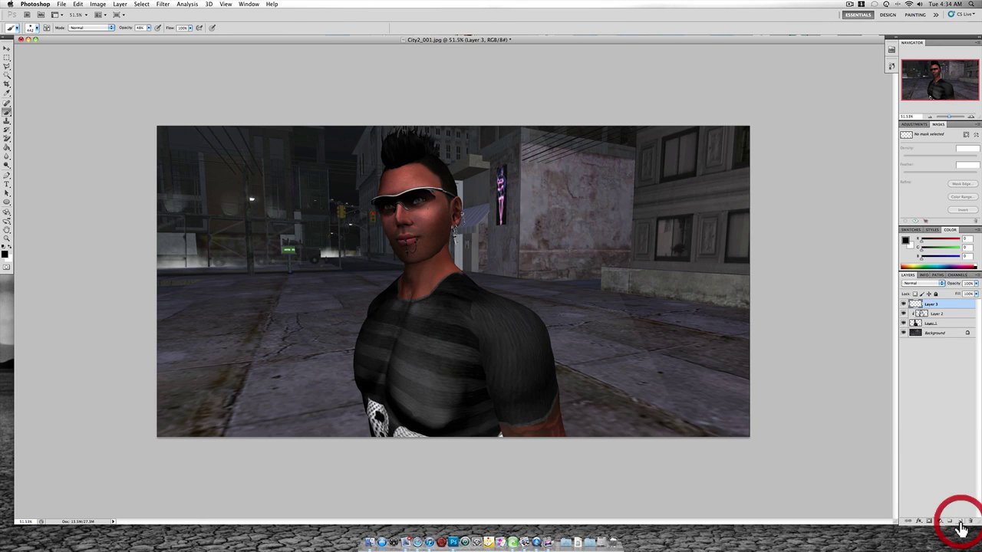
{"action": "right_click", "coordinate": [949, 308]}
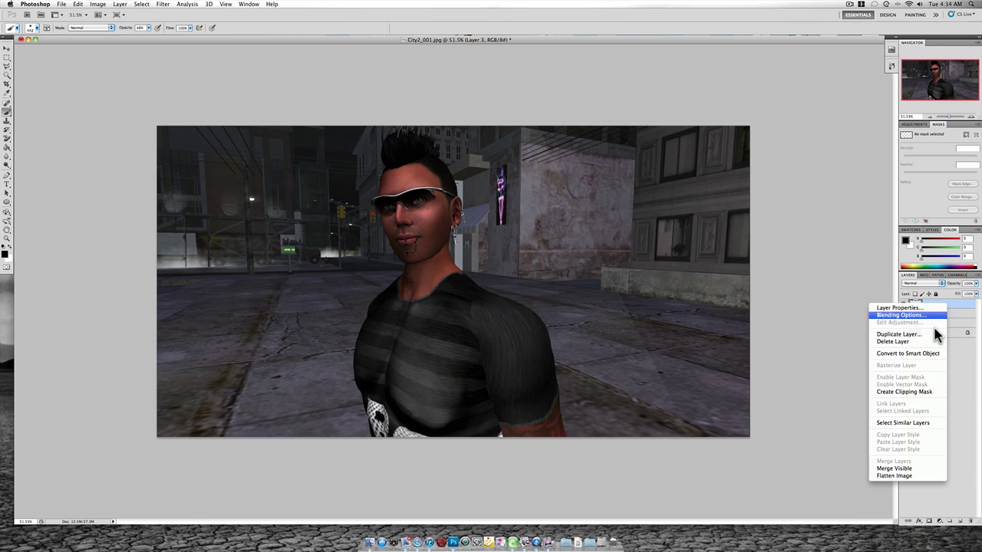
{"action": "left_click", "coordinate": [912, 393]}
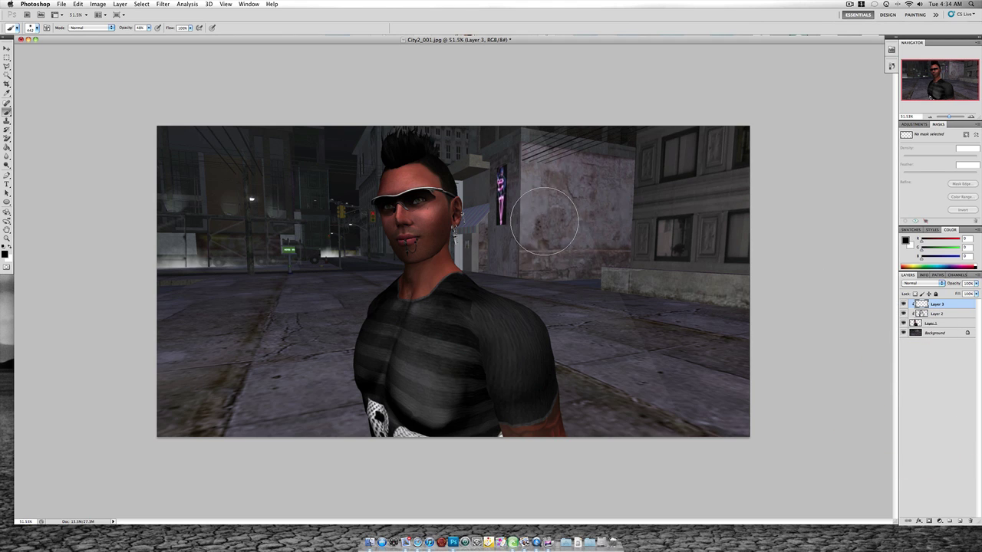
{"action": "scroll", "coordinate": [589, 140], "scroll_direction": "down", "scroll_amount": 5}
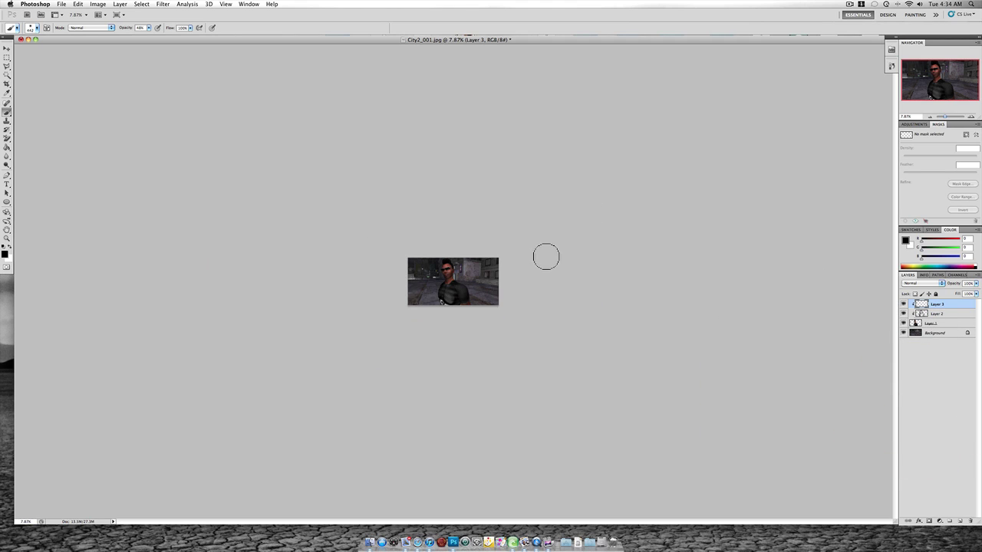
{"action": "scroll", "coordinate": [458, 288], "scroll_direction": "up", "scroll_amount": 4}
{"action": "scroll", "coordinate": [457, 287], "scroll_direction": "up", "scroll_amount": 4}
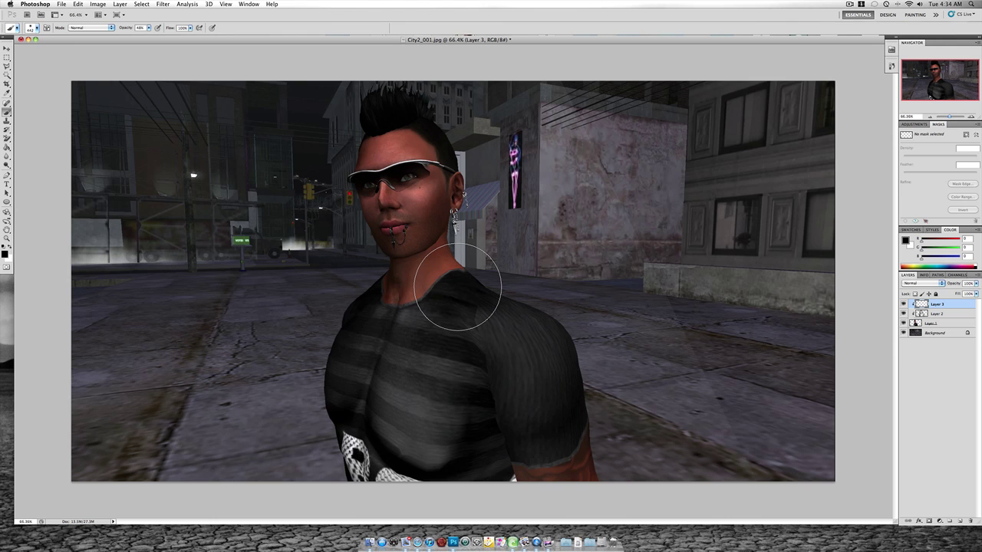
Set Layer 3 to Overlay and paint white over the avatar's face and chest stripes.
{"action": "left_click", "coordinate": [941, 284]}
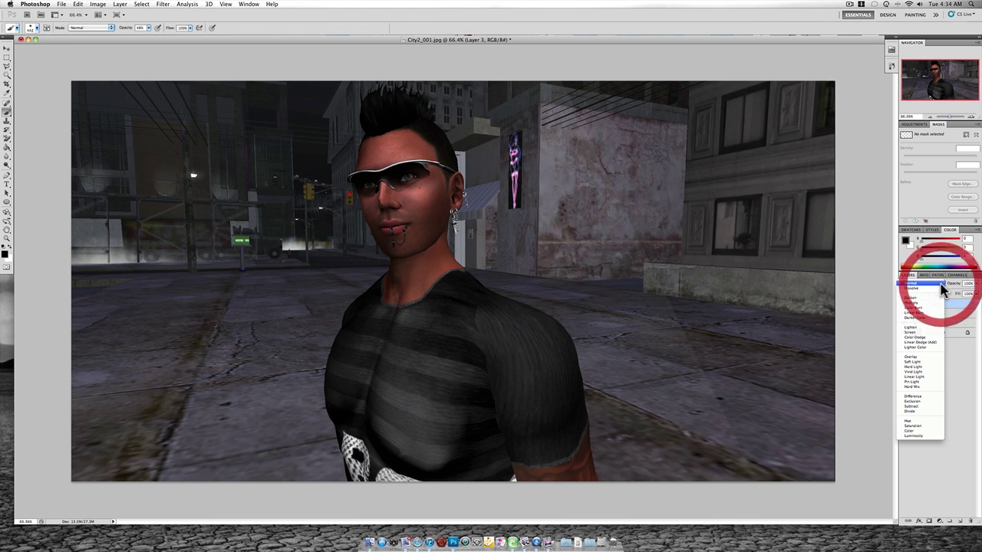
{"action": "left_click", "coordinate": [925, 357]}
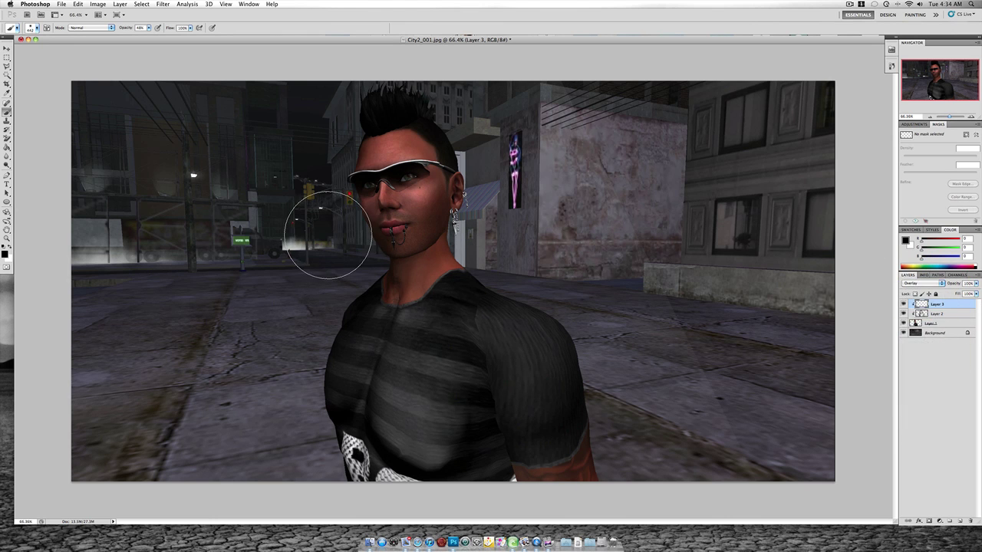
{"action": "left_click", "coordinate": [5, 258]}
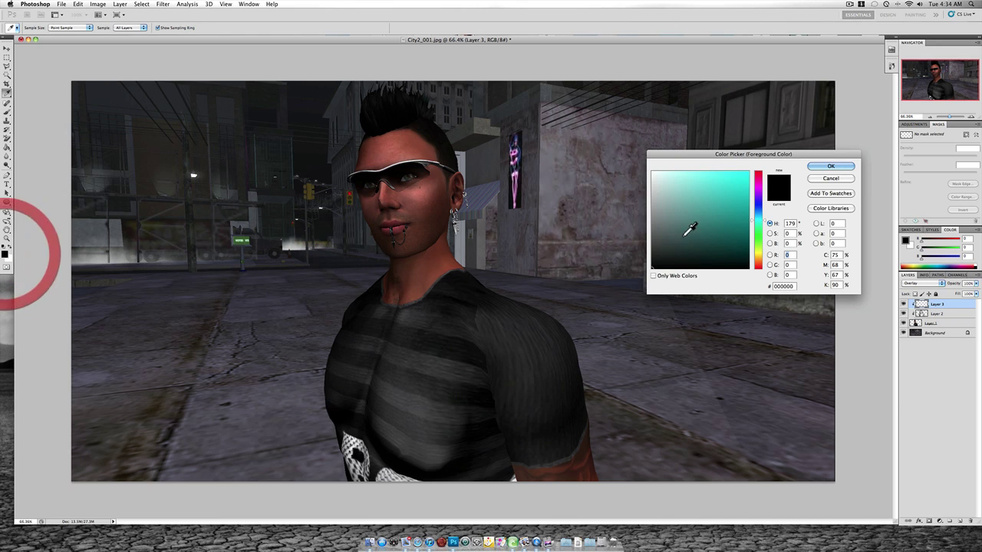
{"action": "left_click_drag", "start_coordinate": [705, 234], "coordinate": [636, 154]}
{"action": "left_click", "coordinate": [834, 169]}
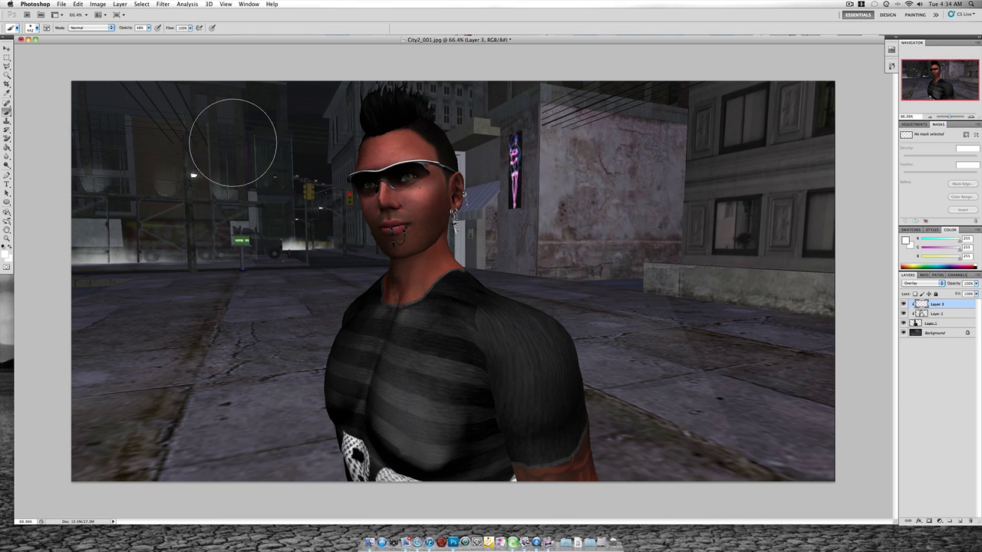
{"action": "mouse_move", "coordinate": [470, 158]}
{"action": "left_mouse_down"}
{"action": "mouse_move", "coordinate": [328, 143]}
{"action": "mouse_move", "coordinate": [384, 136]}
{"action": "mouse_move", "coordinate": [390, 109]}
{"action": "left_mouse_up"}
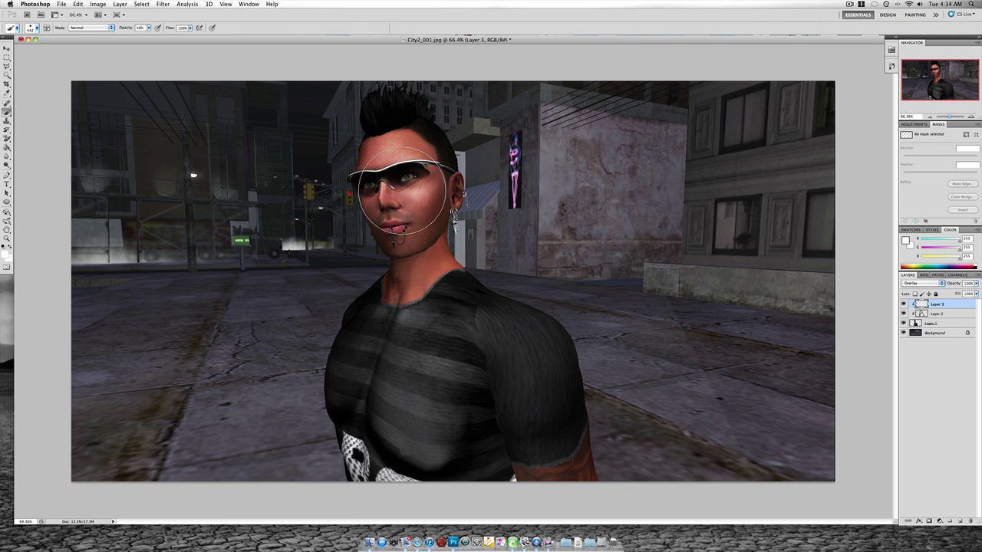
{"action": "mouse_move", "coordinate": [402, 325]}
{"action": "left_mouse_down"}
{"action": "mouse_move", "coordinate": [340, 433]}
{"action": "mouse_move", "coordinate": [390, 365]}
{"action": "mouse_move", "coordinate": [378, 534]}
{"action": "mouse_move", "coordinate": [431, 395]}
{"action": "mouse_move", "coordinate": [414, 475]}
{"action": "mouse_move", "coordinate": [454, 331]}
{"action": "mouse_move", "coordinate": [521, 371]}
{"action": "mouse_move", "coordinate": [547, 471]}
{"action": "mouse_move", "coordinate": [450, 374]}
{"action": "mouse_move", "coordinate": [426, 333]}
{"action": "mouse_move", "coordinate": [391, 418]}
{"action": "mouse_move", "coordinate": [385, 373]}
{"action": "mouse_move", "coordinate": [376, 469]}
{"action": "mouse_move", "coordinate": [407, 458]}
{"action": "mouse_move", "coordinate": [442, 323]}
{"action": "mouse_move", "coordinate": [436, 293]}
{"action": "mouse_move", "coordinate": [424, 421]}
{"action": "mouse_move", "coordinate": [439, 329]}
{"action": "mouse_move", "coordinate": [430, 298]}
{"action": "mouse_move", "coordinate": [429, 352]}
{"action": "mouse_move", "coordinate": [372, 469]}
{"action": "mouse_move", "coordinate": [451, 368]}
{"action": "left_mouse_up"}
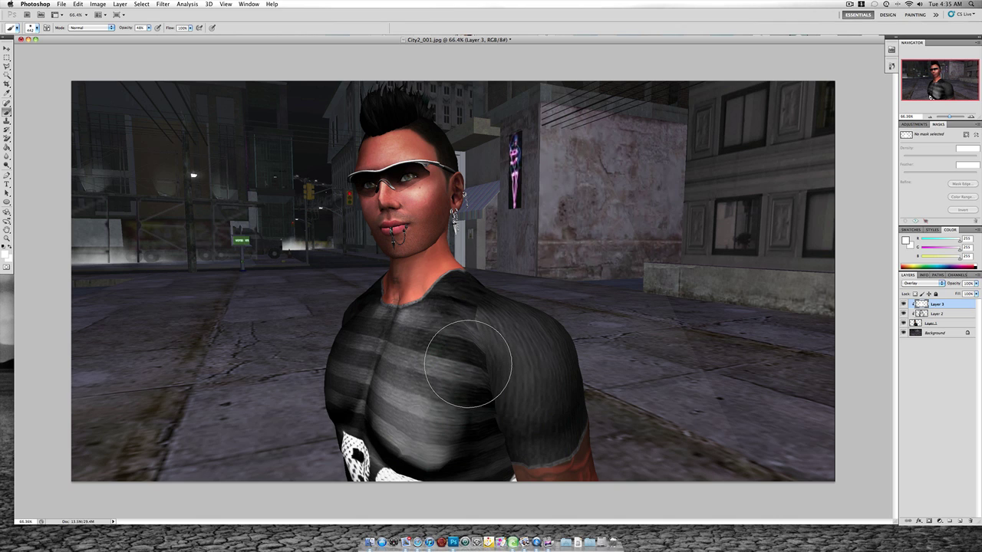
Add Layer 4 above the Background and set it to Soft Light blending.
{"action": "left_click", "coordinate": [950, 336]}
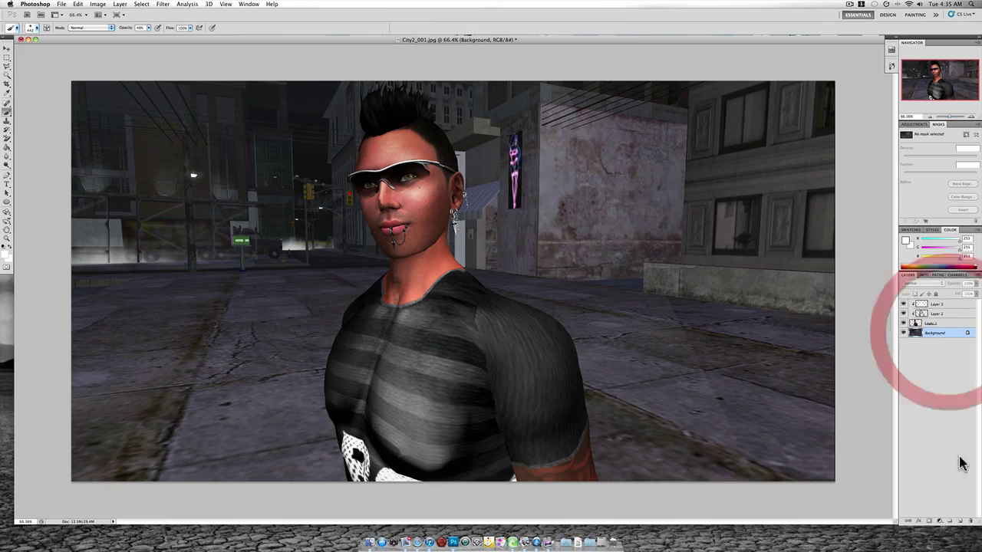
{"action": "left_click", "coordinate": [960, 526]}
{"action": "scroll", "coordinate": [198, 266], "scroll_direction": "up", "scroll_amount": 10}
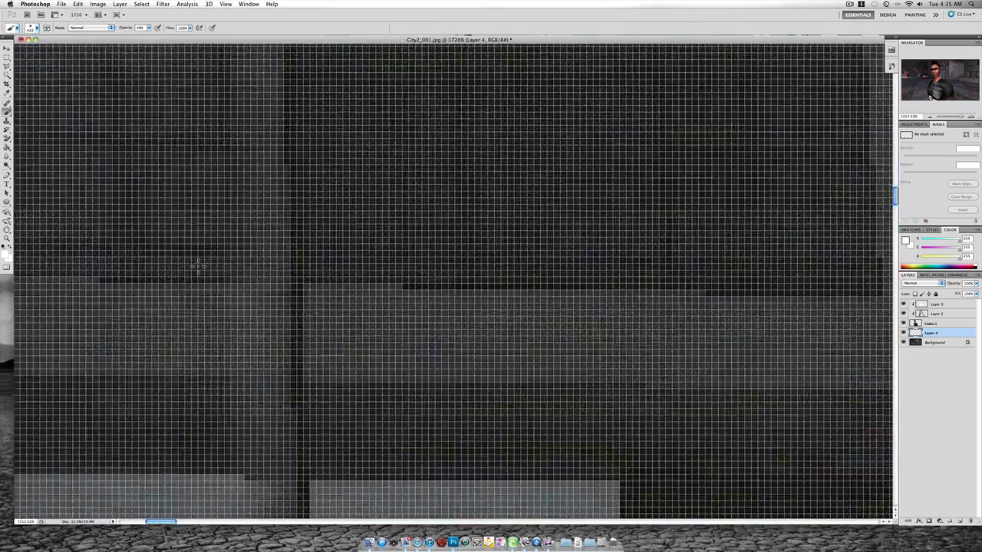
{"action": "scroll", "coordinate": [197, 266], "scroll_direction": "down", "scroll_amount": 15}
{"action": "scroll", "coordinate": [605, 289], "scroll_direction": "up", "scroll_amount": 5}
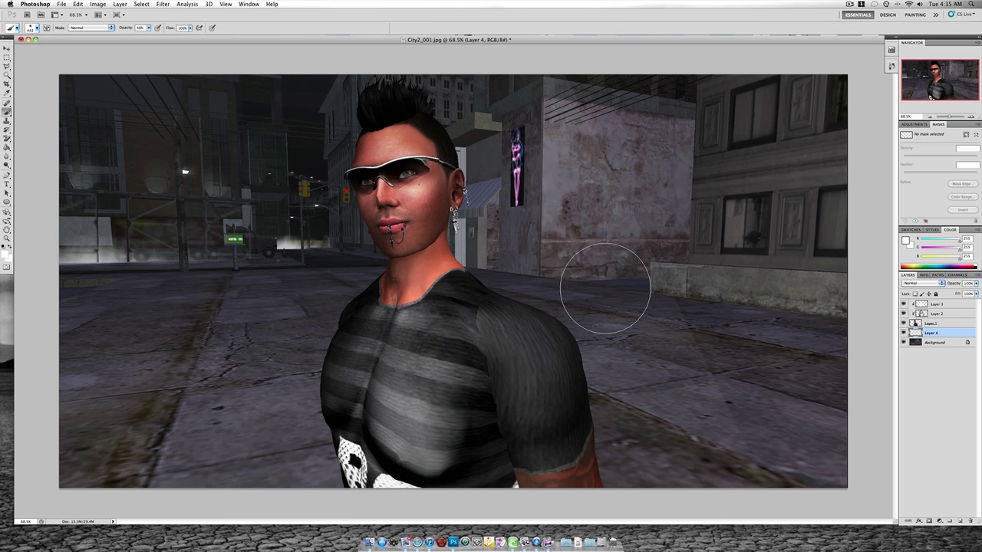
{"action": "left_click", "coordinate": [938, 284]}
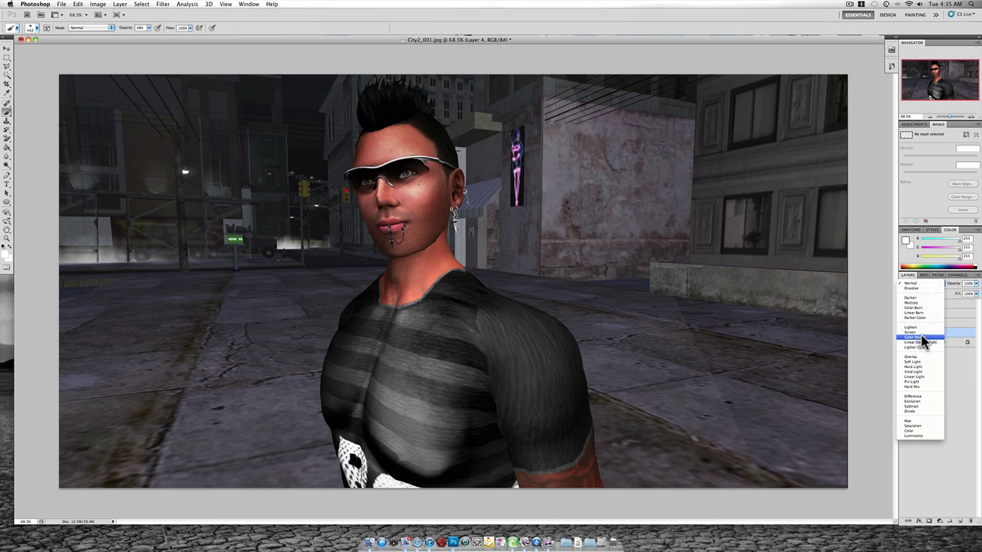
{"action": "left_click", "coordinate": [919, 361]}
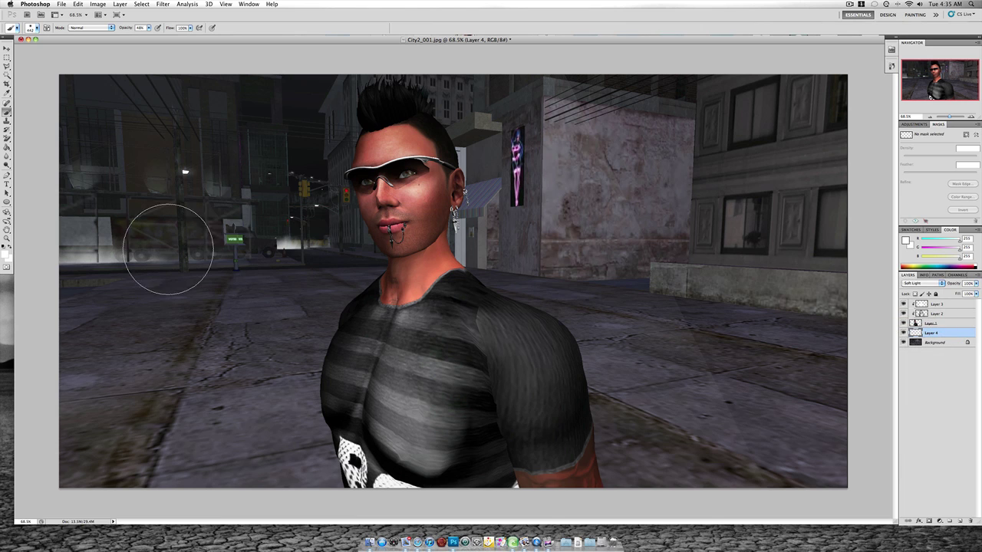
Paint black over the street around the shoulder, then raise brush opacity to 100%.
{"action": "left_click", "coordinate": [7, 254]}
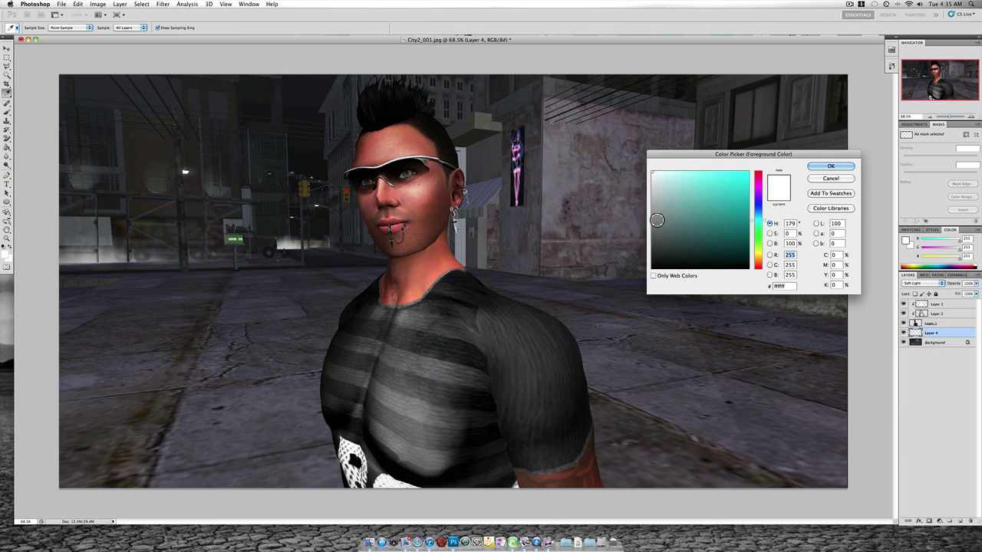
{"action": "left_click_drag", "start_coordinate": [657, 220], "coordinate": [630, 270]}
{"action": "left_click", "coordinate": [831, 166]}
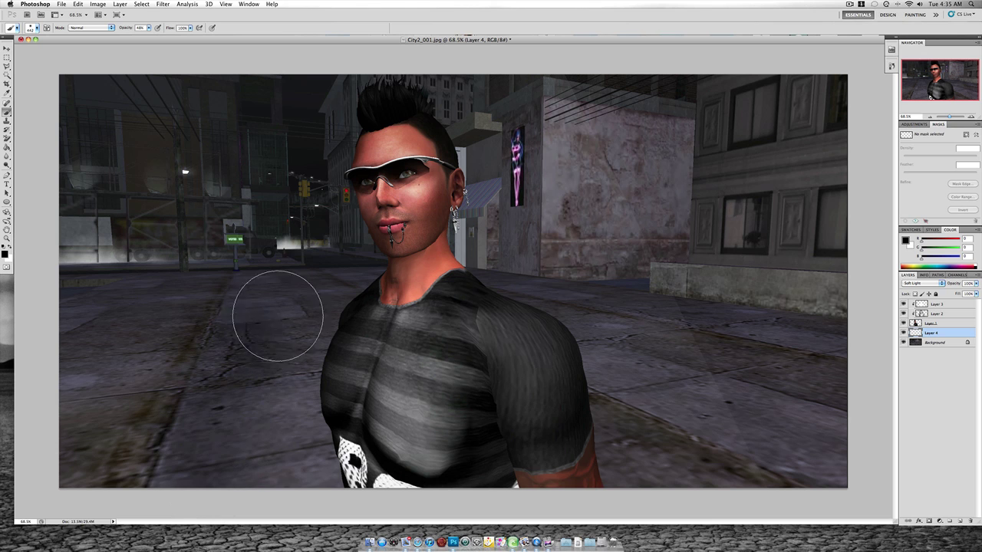
{"action": "mouse_move", "coordinate": [278, 316]}
{"action": "left_mouse_down"}
{"action": "mouse_move", "coordinate": [561, 329]}
{"action": "mouse_move", "coordinate": [653, 461]}
{"action": "mouse_move", "coordinate": [634, 397]}
{"action": "mouse_move", "coordinate": [416, 301]}
{"action": "left_mouse_up"}
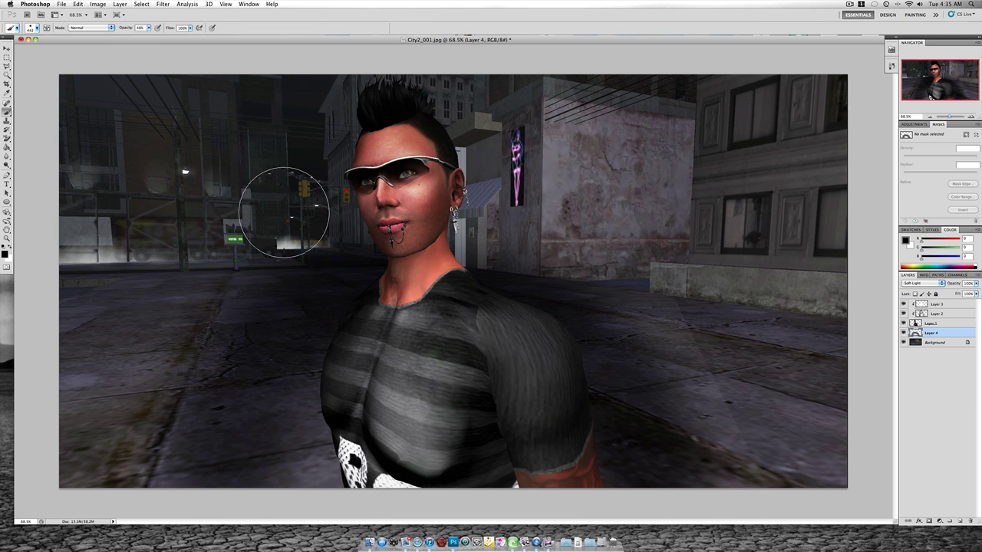
{"action": "left_click", "coordinate": [148, 27]}
{"action": "left_click_drag", "start_coordinate": [150, 35], "coordinate": [190, 36]}
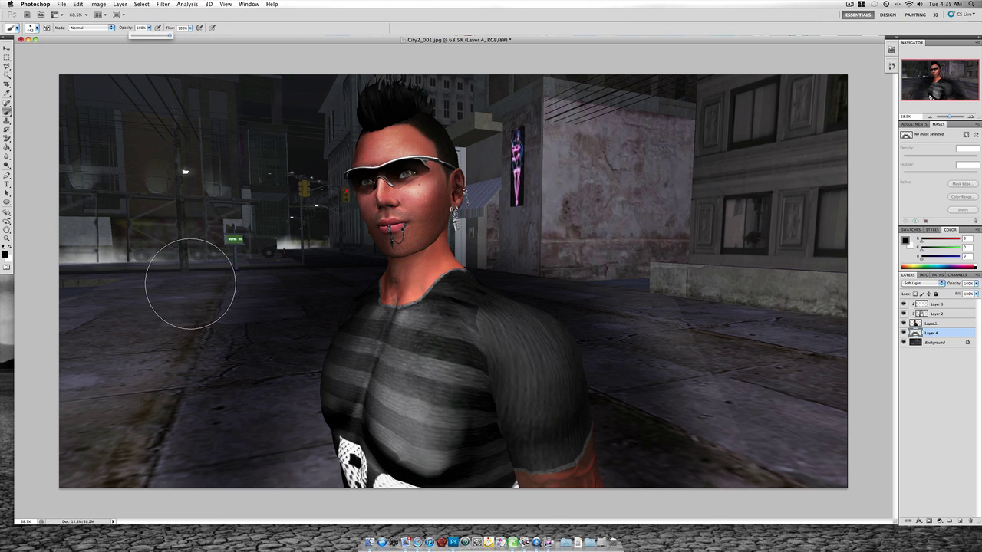
Enlarge the brush and paint black over the lower-left street and buildings behind the head.
{"action": "key", "text": "bracketright"}
{"action": "key", "text": "bracketright"}
{"action": "key", "text": "bracketright"}
{"action": "key", "text": "bracketright"}
{"action": "key", "text": "bracketright"}
{"action": "key", "text": "bracketright"}
{"action": "key", "text": "bracketright"}
{"action": "key", "text": "bracketright"}
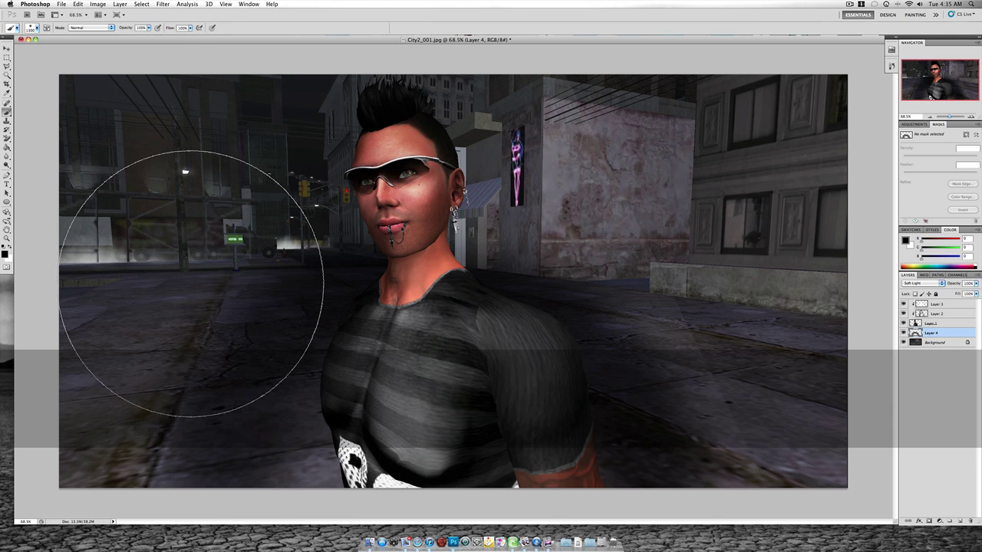
{"action": "mouse_move", "coordinate": [165, 384]}
{"action": "left_mouse_down"}
{"action": "mouse_move", "coordinate": [129, 297]}
{"action": "mouse_move", "coordinate": [115, 147]}
{"action": "mouse_move", "coordinate": [161, 92]}
{"action": "mouse_move", "coordinate": [403, 146]}
{"action": "mouse_move", "coordinate": [203, 244]}
{"action": "mouse_move", "coordinate": [198, 360]}
{"action": "mouse_move", "coordinate": [569, 0]}
{"action": "mouse_move", "coordinate": [637, 17]}
{"action": "mouse_move", "coordinate": [545, 132]}
{"action": "mouse_move", "coordinate": [749, 161]}
{"action": "mouse_move", "coordinate": [492, 141]}
{"action": "mouse_move", "coordinate": [841, 277]}
{"action": "mouse_move", "coordinate": [814, 426]}
{"action": "mouse_move", "coordinate": [595, 119]}
{"action": "mouse_move", "coordinate": [823, 315]}
{"action": "mouse_move", "coordinate": [817, 381]}
{"action": "mouse_move", "coordinate": [581, 124]}
{"action": "mouse_move", "coordinate": [311, 152]}
{"action": "mouse_move", "coordinate": [142, 241]}
{"action": "mouse_move", "coordinate": [116, 330]}
{"action": "mouse_move", "coordinate": [470, 207]}
{"action": "mouse_move", "coordinate": [607, 199]}
{"action": "mouse_move", "coordinate": [388, 142]}
{"action": "left_mouse_up"}
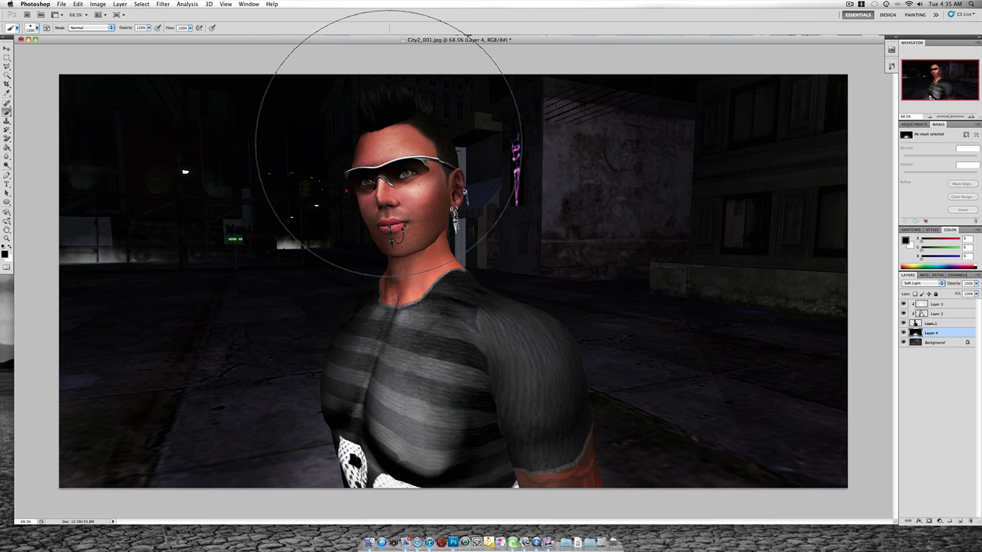
{"action": "mouse_move", "coordinate": [388, 142]}
{"action": "left_mouse_down"}
{"action": "mouse_move", "coordinate": [423, 207]}
{"action": "mouse_move", "coordinate": [516, 315]}
{"action": "mouse_move", "coordinate": [657, 211]}
{"action": "left_mouse_up"}
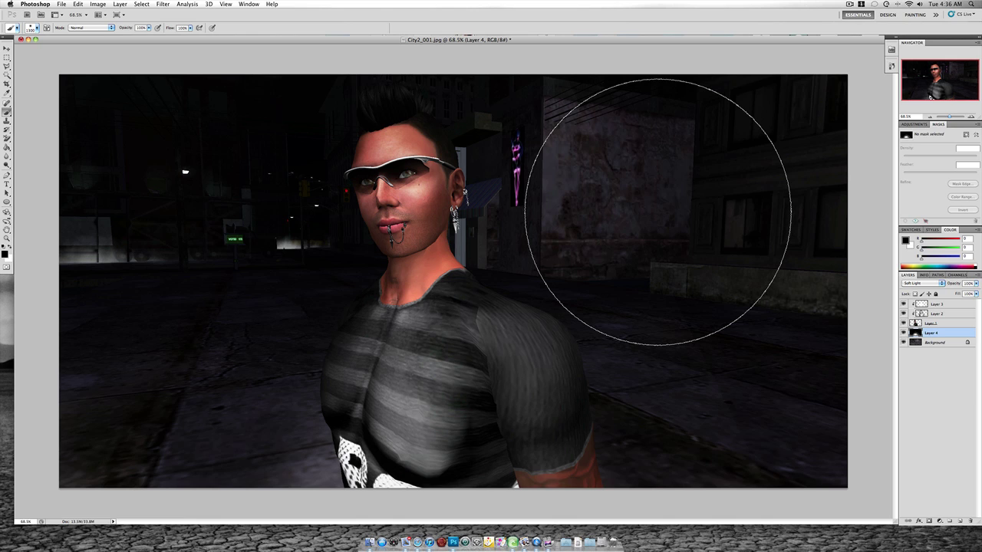
{"action": "left_click", "coordinate": [952, 305]}
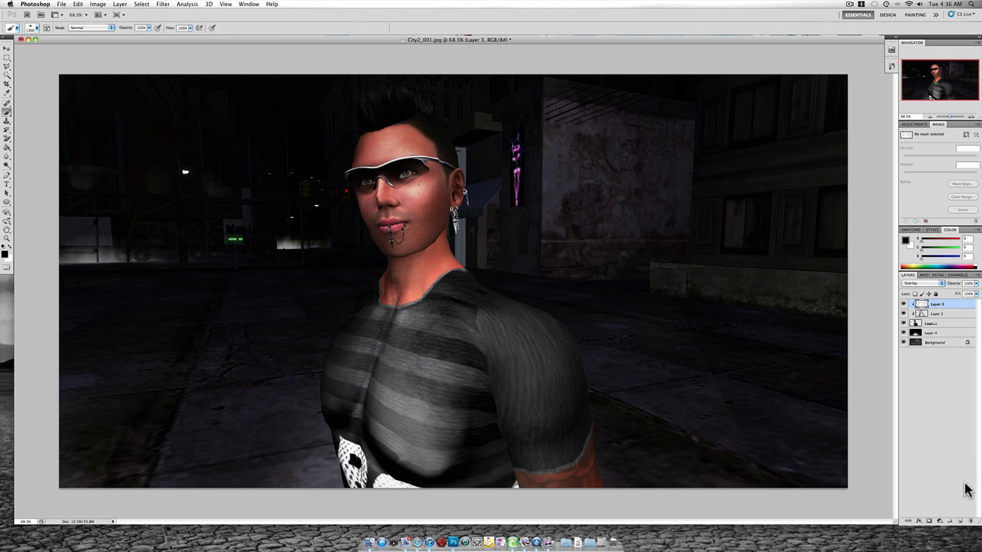
Add Layer 5 above Layer 3 and set its blend mode to Color.
{"action": "left_click", "coordinate": [960, 521]}
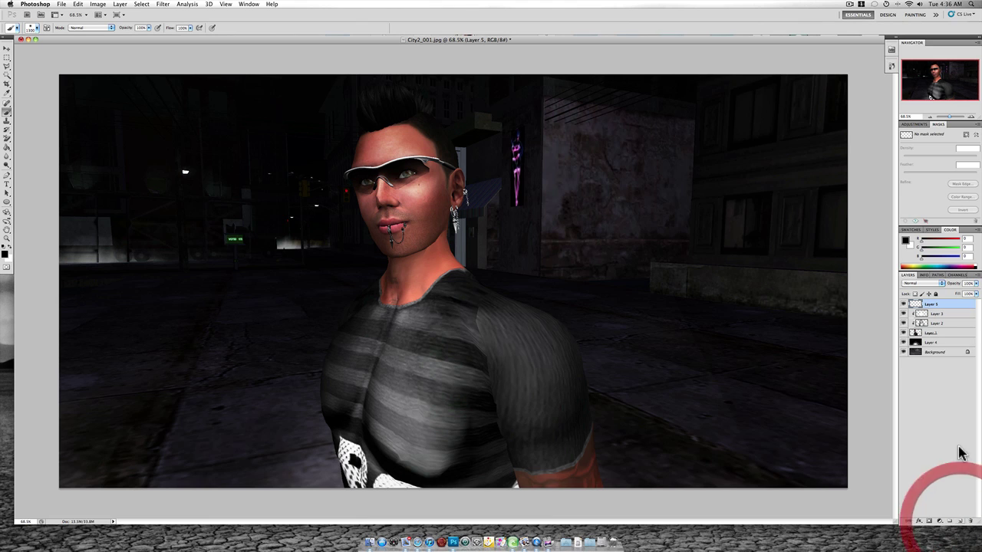
{"action": "right_click", "coordinate": [953, 303]}
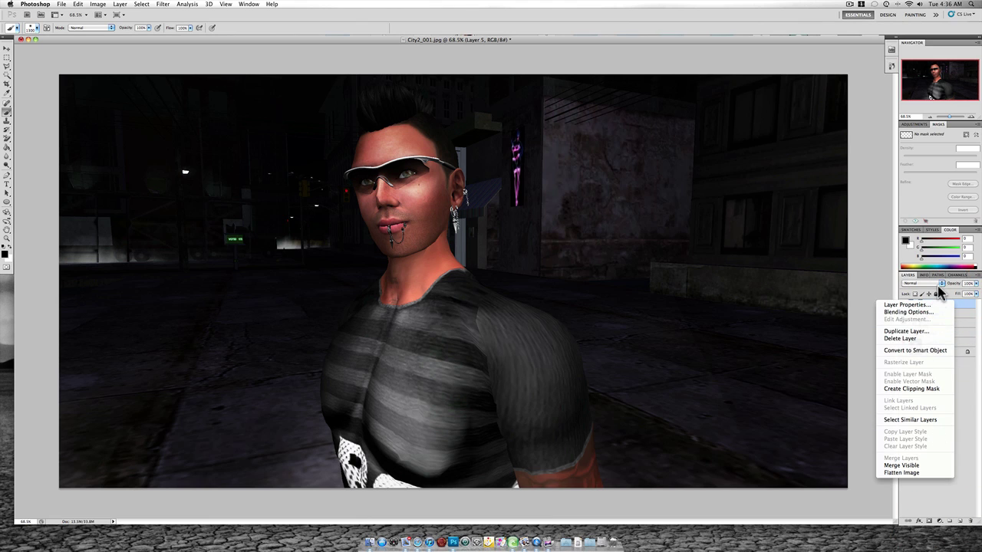
{"action": "left_click", "coordinate": [942, 293]}
{"action": "left_click", "coordinate": [942, 284]}
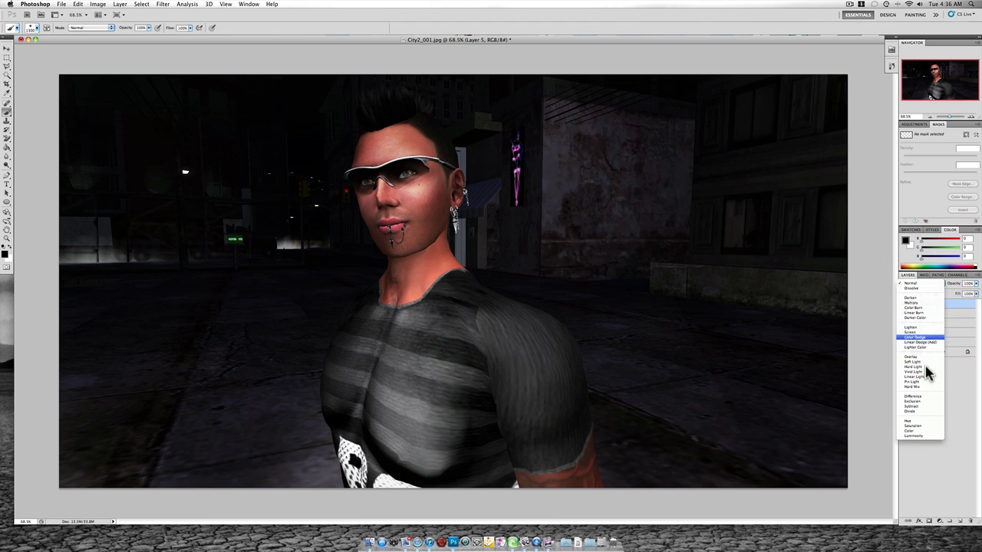
{"action": "left_click", "coordinate": [921, 431]}
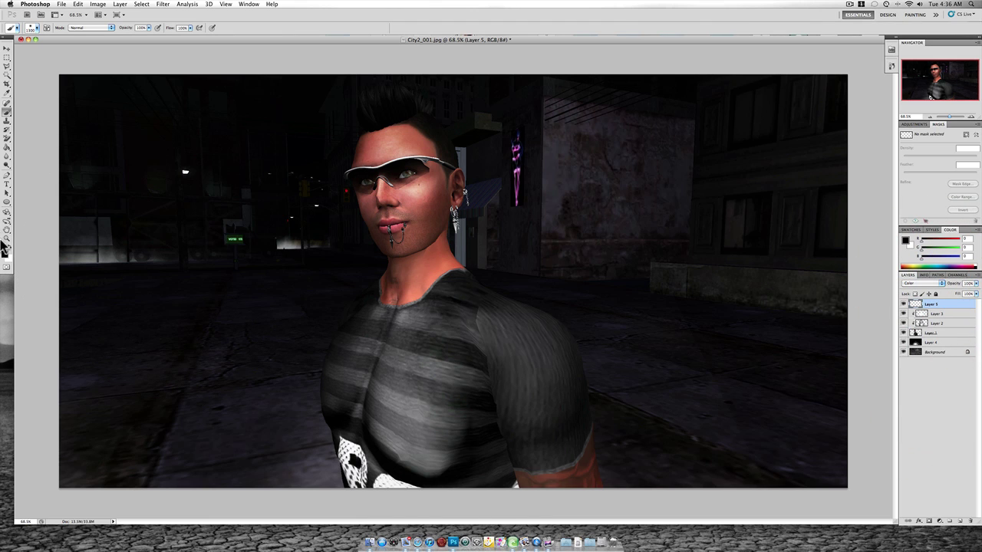
Fill Layer 5 with a brown-ochre colour using the Paint Bucket.
{"action": "left_click", "coordinate": [7, 147]}
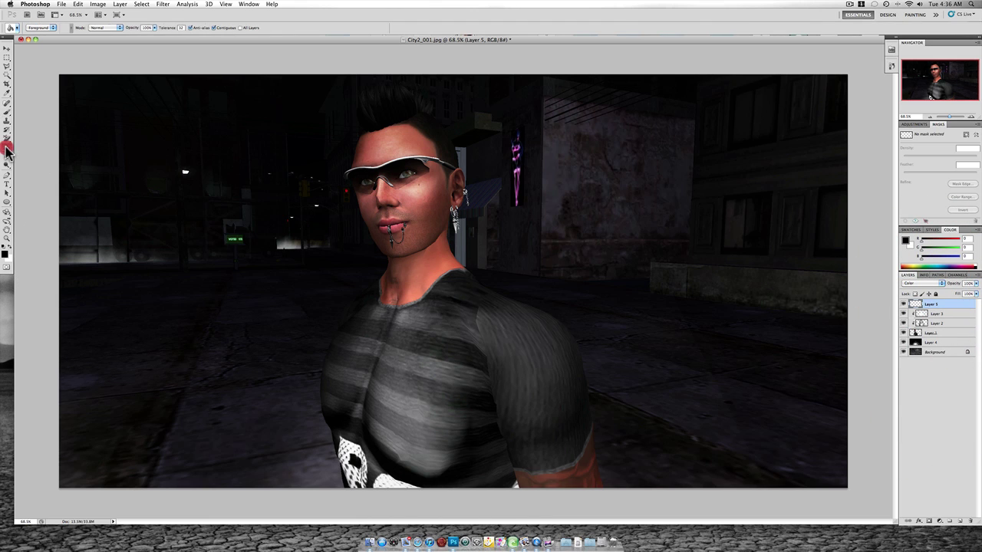
{"action": "left_click", "coordinate": [6, 256]}
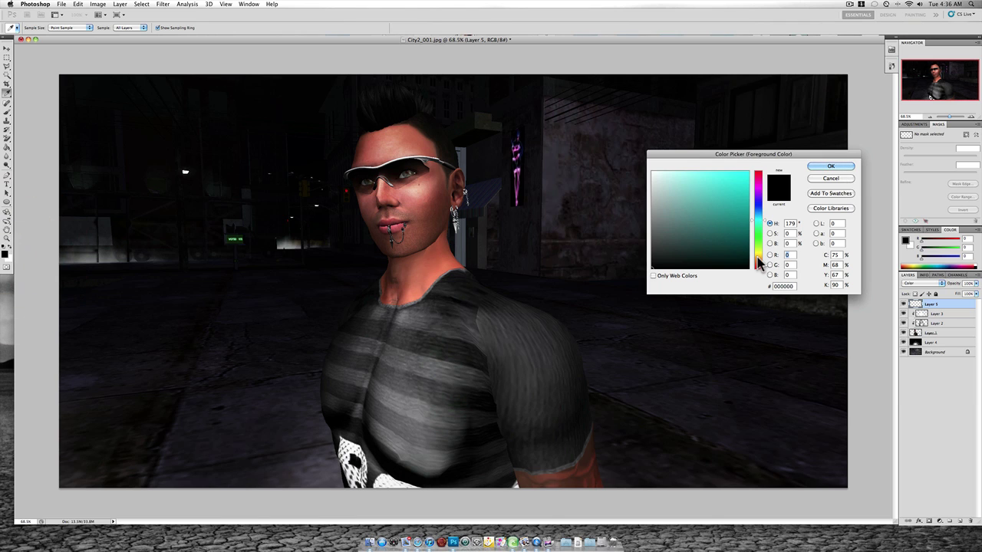
{"action": "left_click", "coordinate": [759, 256]}
{"action": "left_click", "coordinate": [738, 221]}
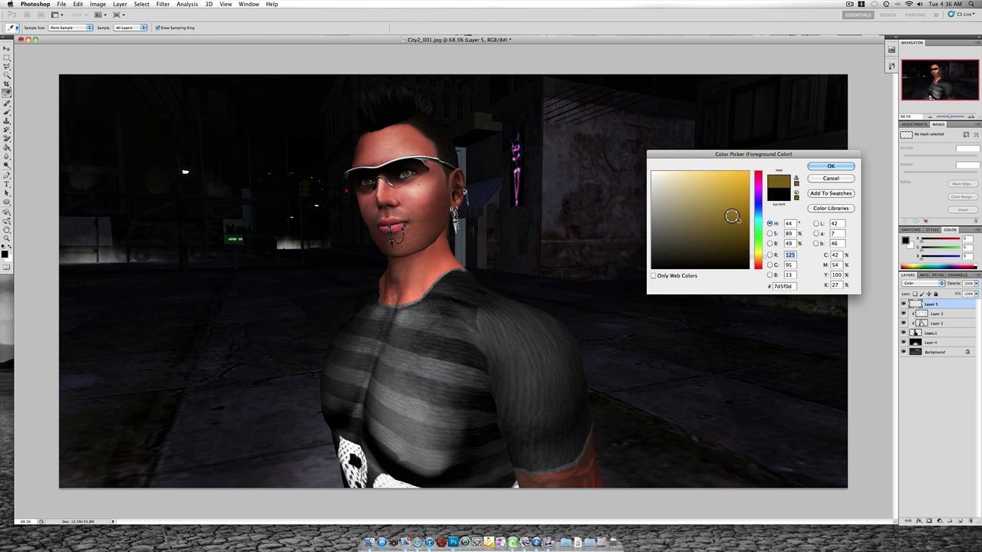
{"action": "left_click", "coordinate": [830, 167]}
{"action": "key", "text": "g"}
{"action": "left_click", "coordinate": [666, 234]}
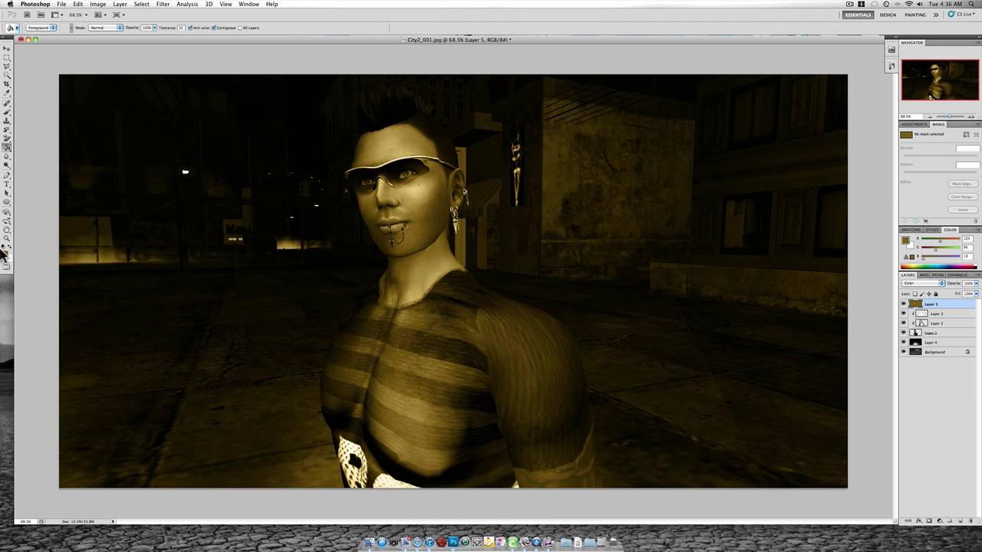
Refill Layer 5 with black so the scene turns greyscale.
{"action": "left_click", "coordinate": [7, 255]}
{"action": "left_click", "coordinate": [651, 268]}
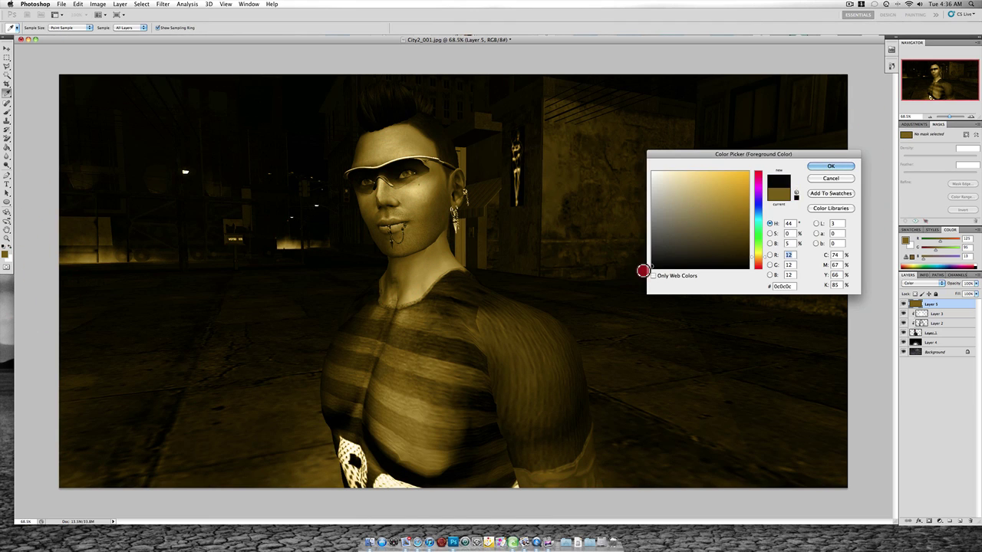
{"action": "left_click", "coordinate": [830, 167]}
{"action": "left_click", "coordinate": [678, 213]}
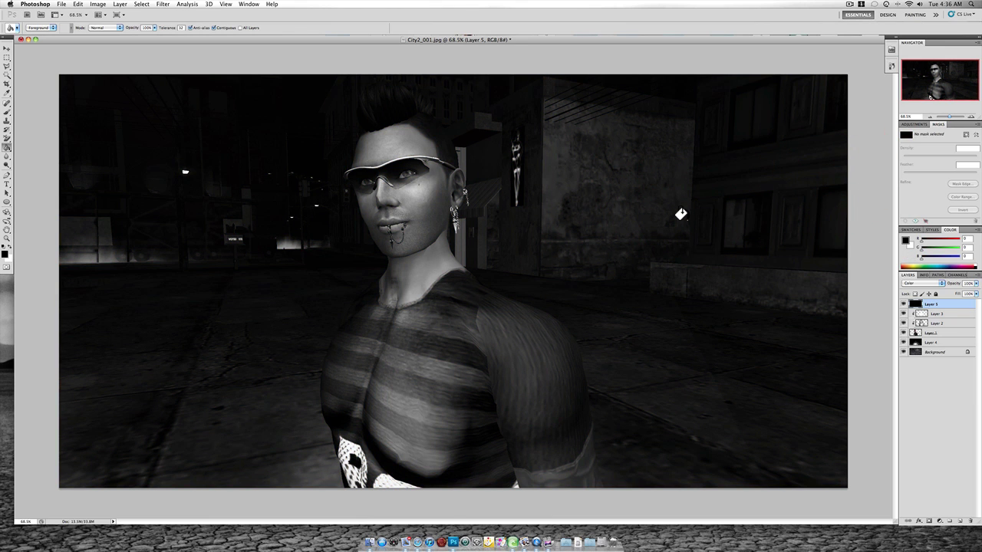
Lower Layer 5's opacity to 67% in its Blending Options.
{"action": "double_click", "coordinate": [959, 310]}
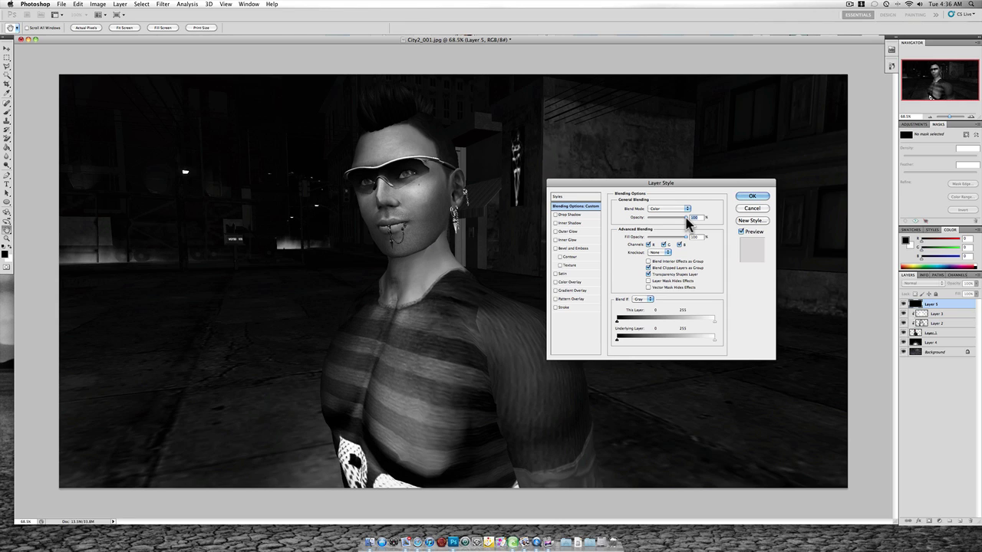
{"action": "left_click_drag", "start_coordinate": [687, 220], "coordinate": [674, 220]}
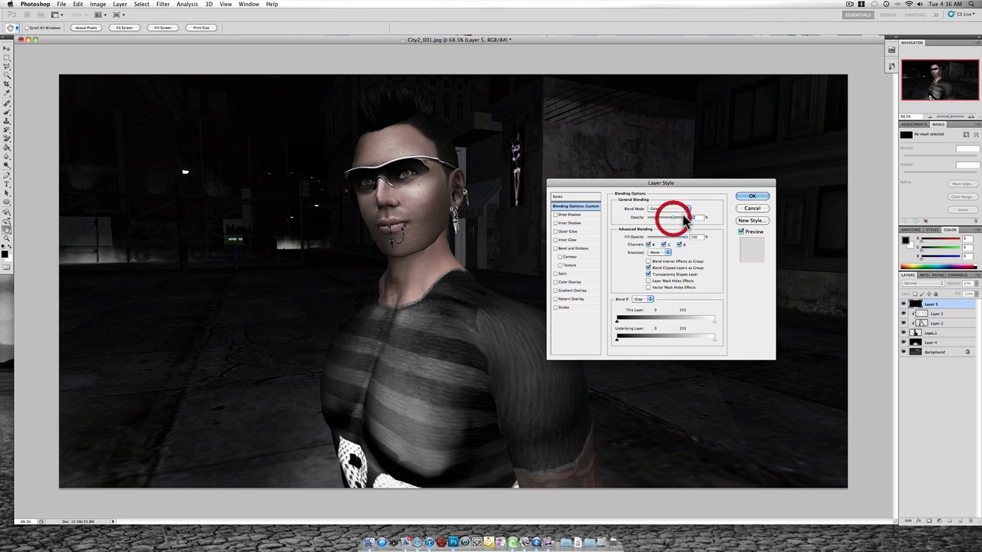
{"action": "left_click", "coordinate": [751, 197]}
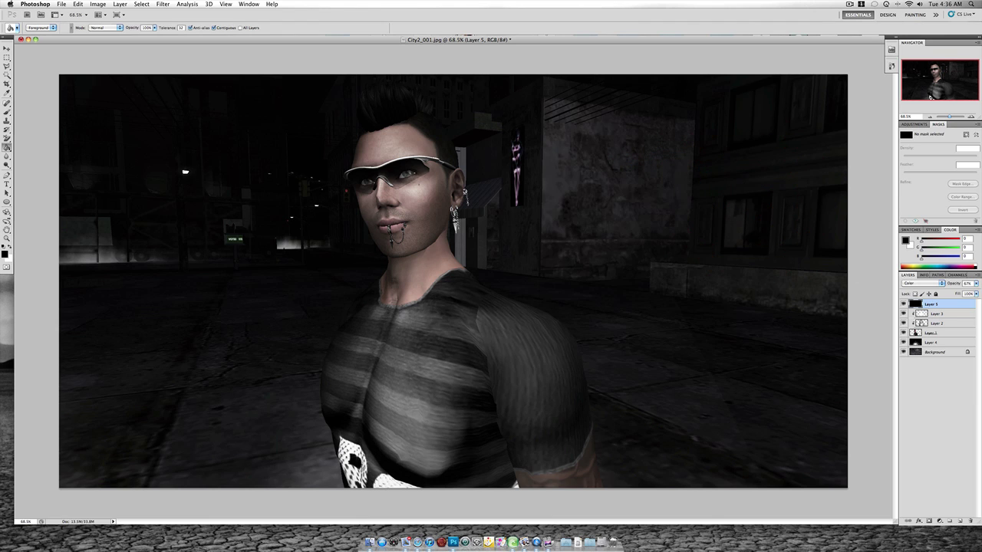
{"action": "left_click", "coordinate": [6, 253]}
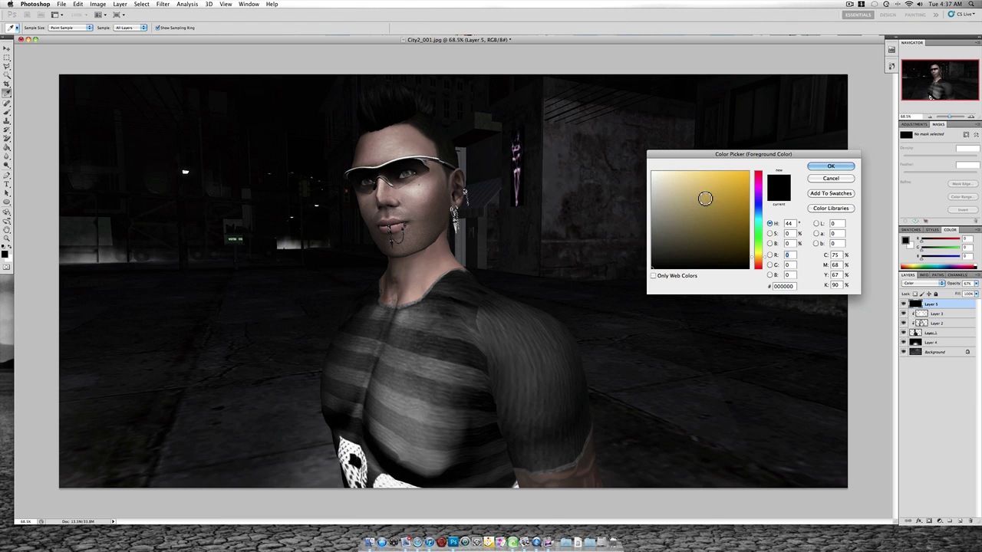
Try filling Layer 5 with a teal colour.
{"action": "left_click_drag", "start_coordinate": [757, 220], "coordinate": [759, 222]}
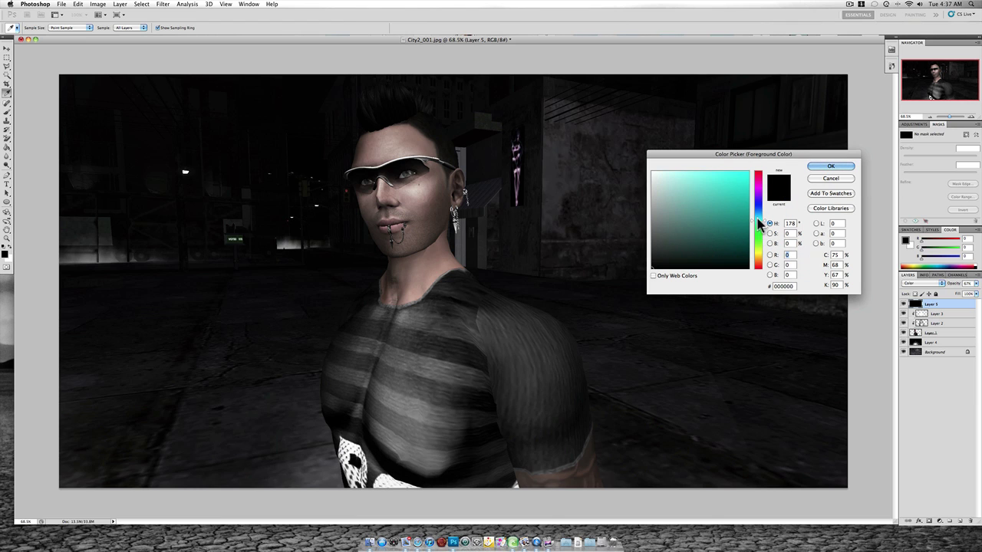
{"action": "left_click", "coordinate": [732, 198]}
{"action": "left_click", "coordinate": [830, 166]}
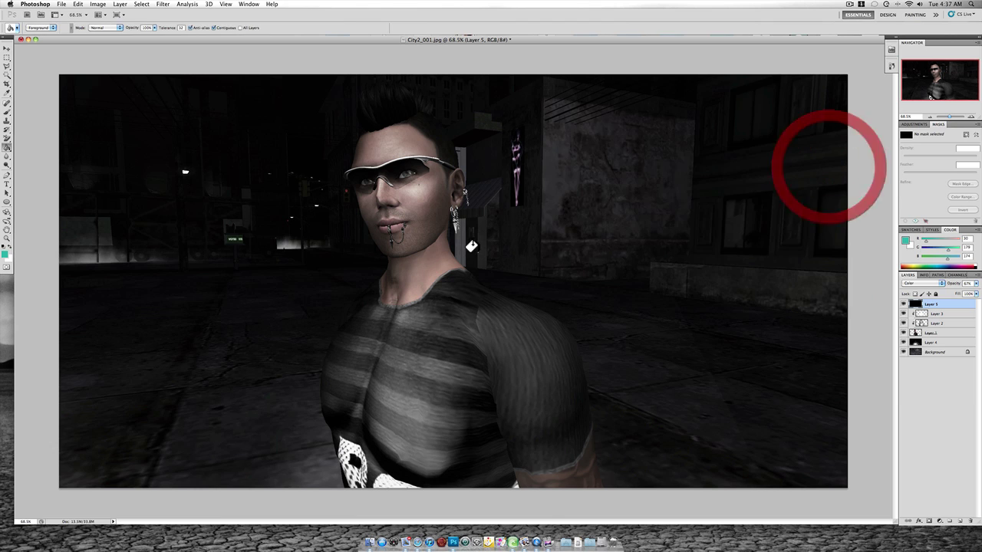
{"action": "left_click", "coordinate": [483, 243]}
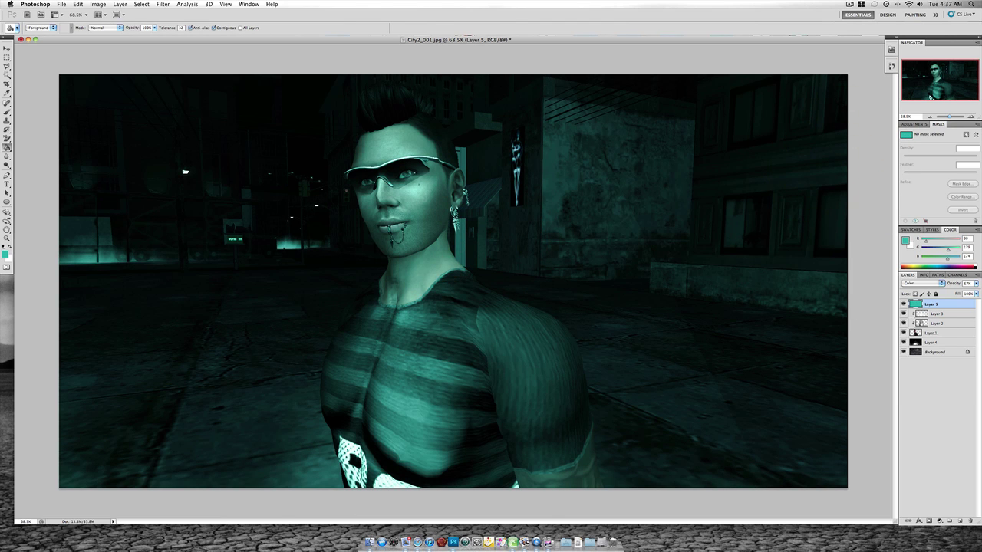
Refill Layer 5 with orange-brown (#b3681e) instead.
{"action": "left_click", "coordinate": [5, 256]}
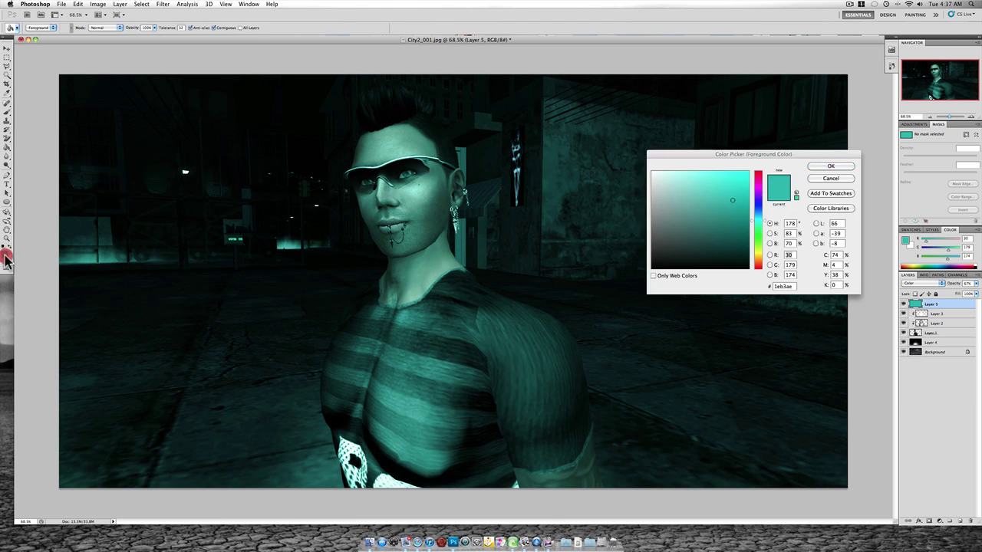
{"action": "left_click", "coordinate": [758, 259]}
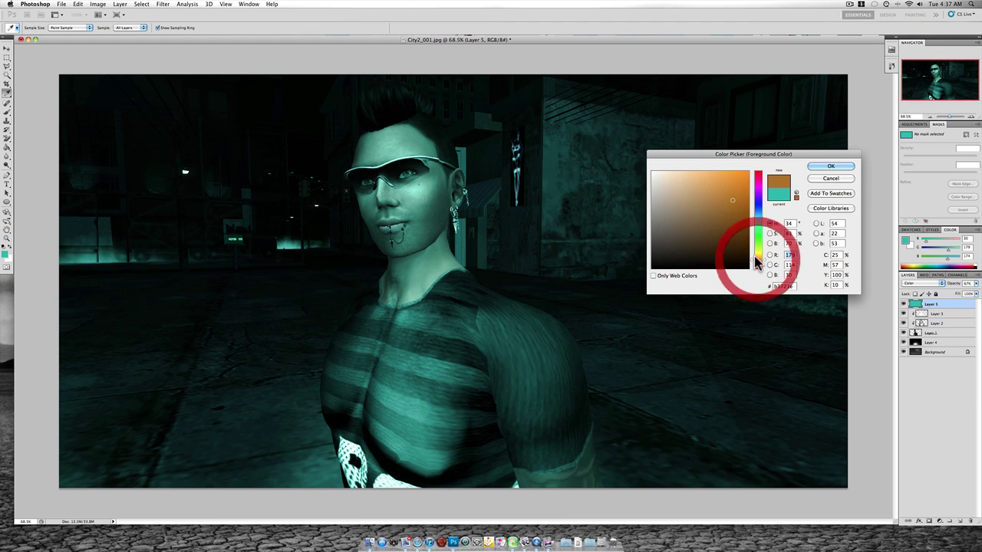
{"action": "left_click_drag", "start_coordinate": [757, 263], "coordinate": [761, 263]}
{"action": "left_click", "coordinate": [830, 166]}
{"action": "key", "text": "g"}
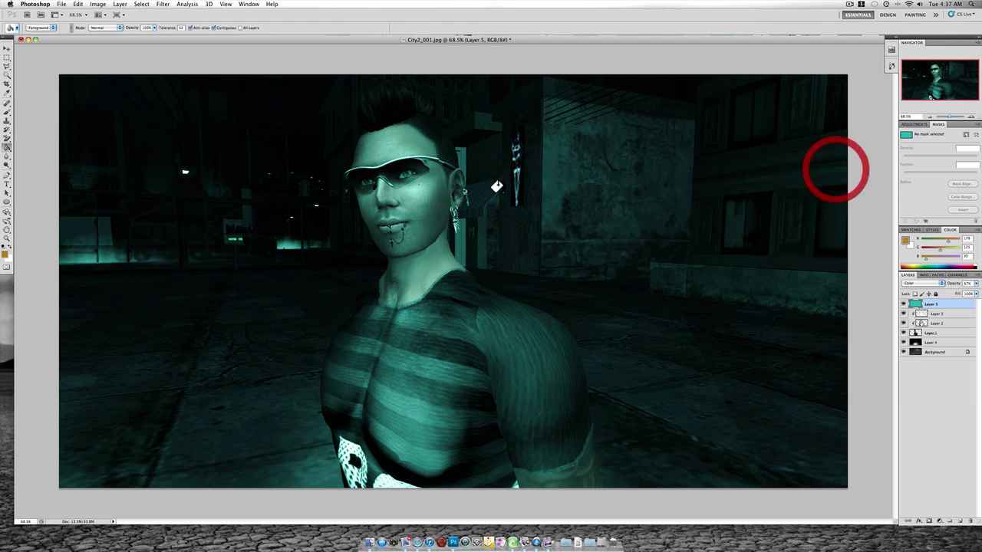
{"action": "left_click", "coordinate": [515, 188]}
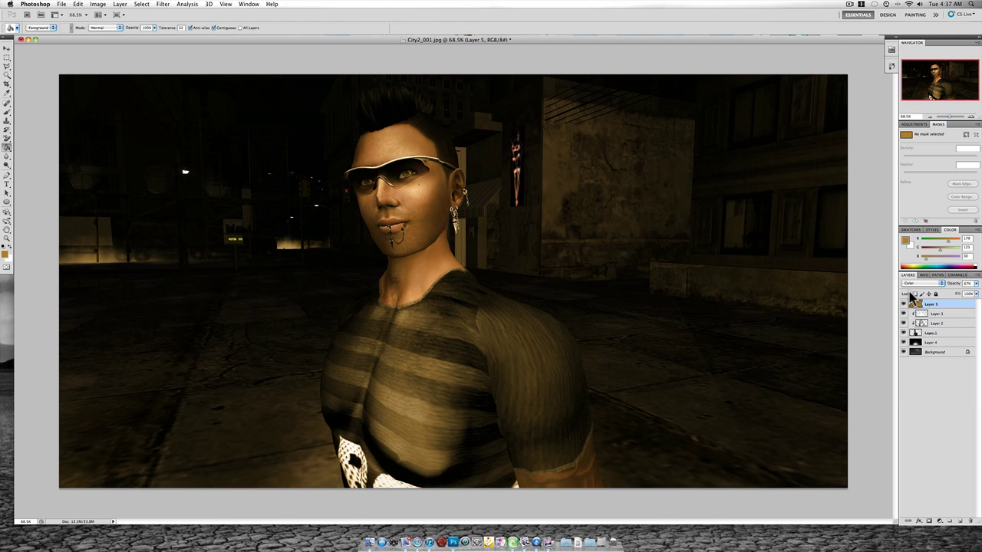
Reduce Layer 5's opacity further in Blending Options for a subtle warm tint.
{"action": "double_click", "coordinate": [961, 304]}
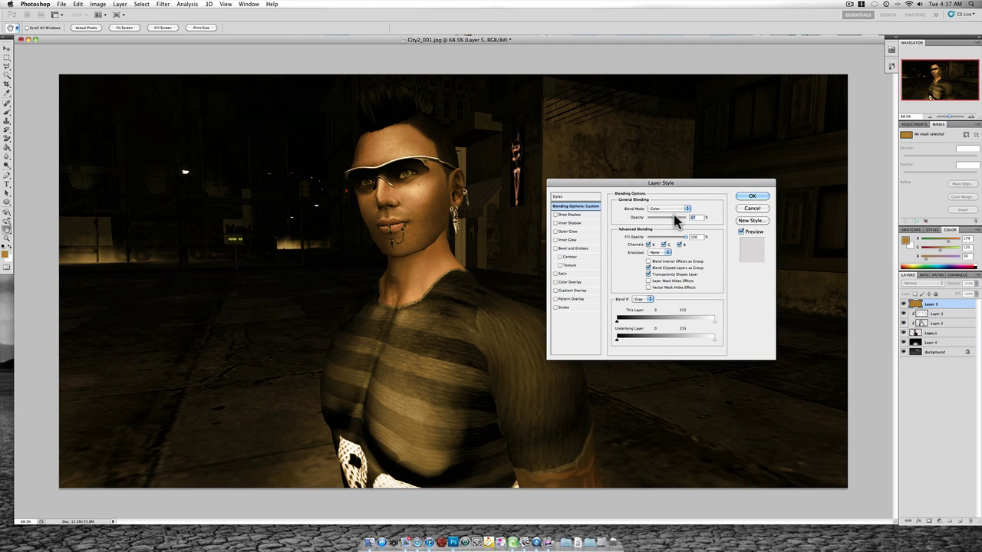
{"action": "left_click_drag", "start_coordinate": [673, 218], "coordinate": [654, 222]}
{"action": "left_click", "coordinate": [752, 196]}
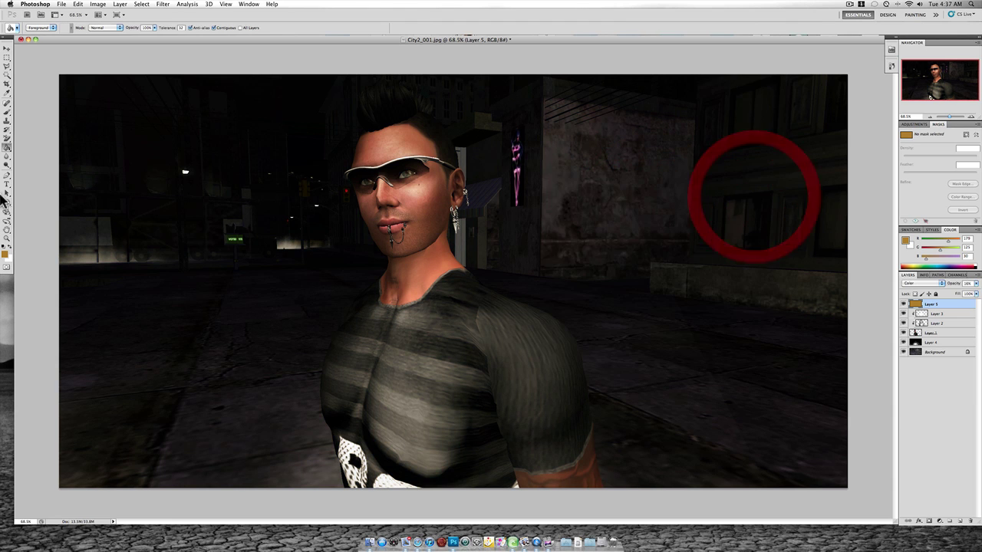
{"action": "left_click", "coordinate": [7, 185]}
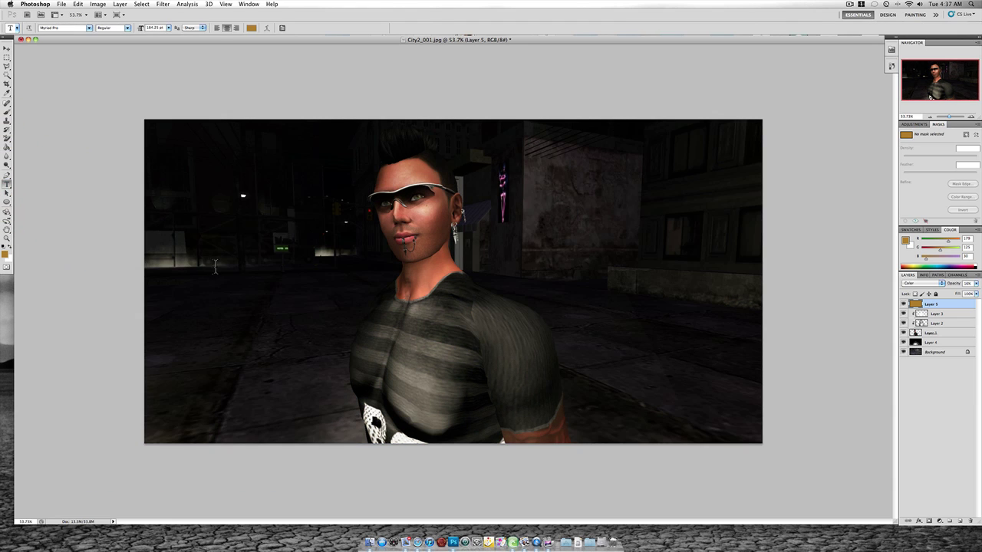
Type the avatar's name into a text box beside the figure's shoulder and shrink the box to fit.
{"action": "left_click_drag", "start_coordinate": [397, 283], "coordinate": [675, 388]}
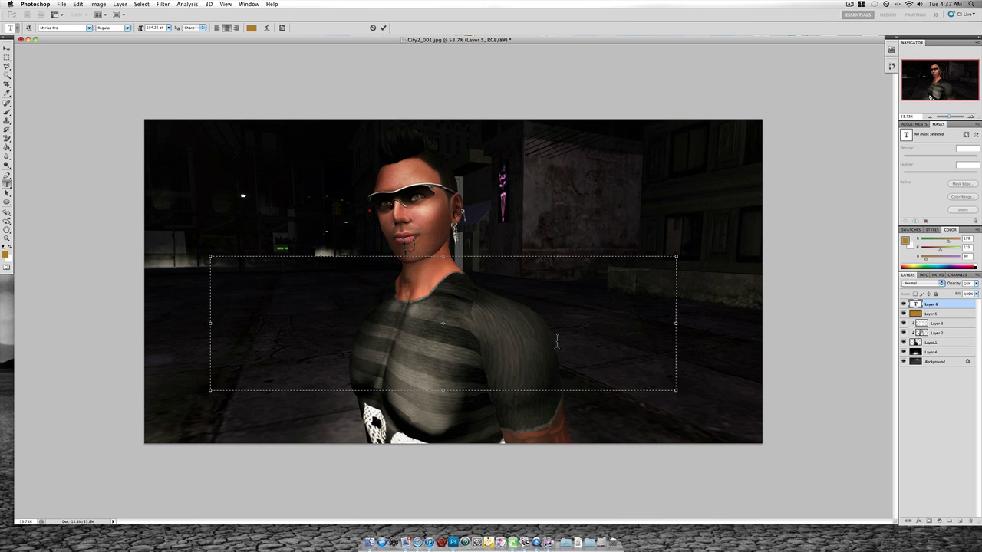
{"action": "type", "text": "S"}
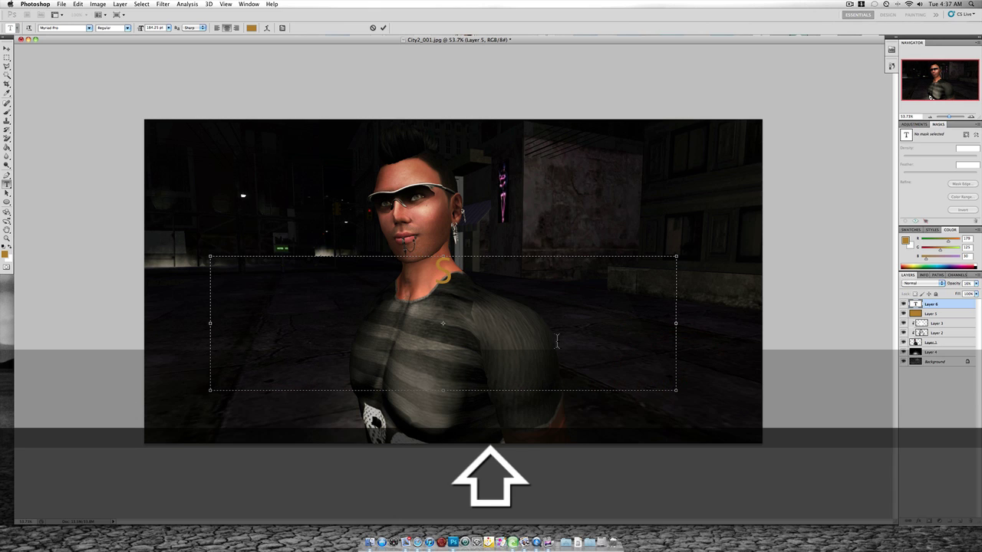
{"action": "type", "text": "pishak S"}
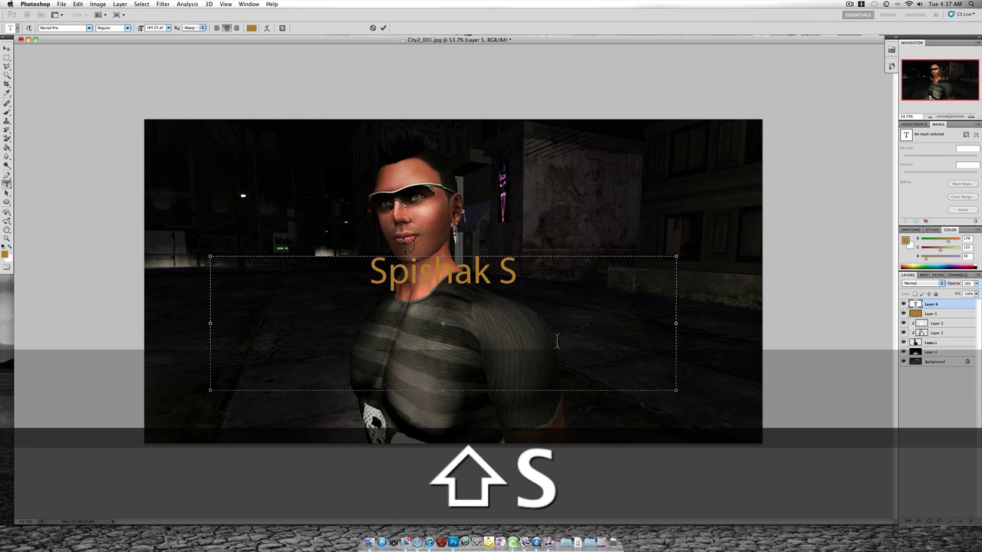
{"action": "type", "text": "orbet"}
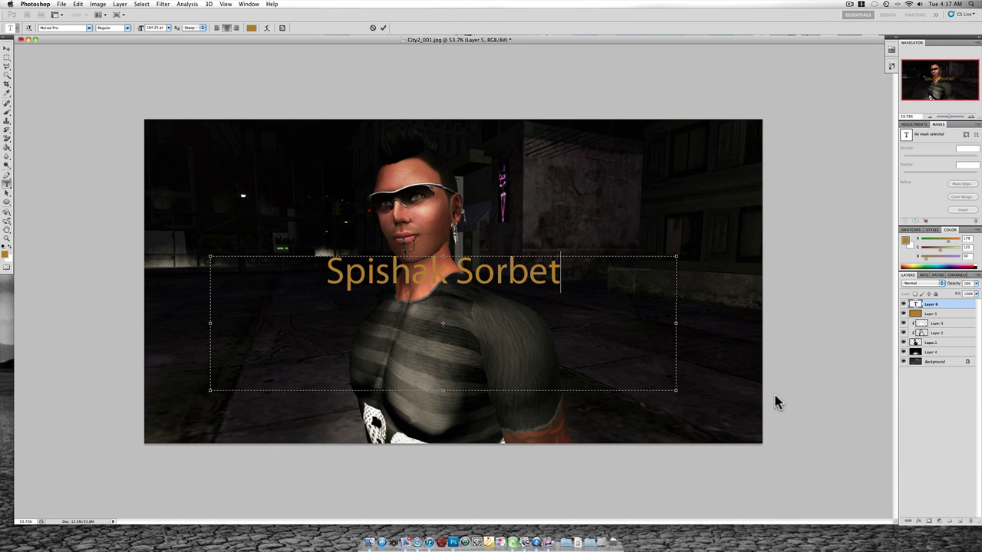
{"action": "left_click_drag", "start_coordinate": [674, 390], "coordinate": [460, 296]}
Commit the name text and move it to the upper-left corner above the buildings.
{"action": "left_click", "coordinate": [6, 49]}
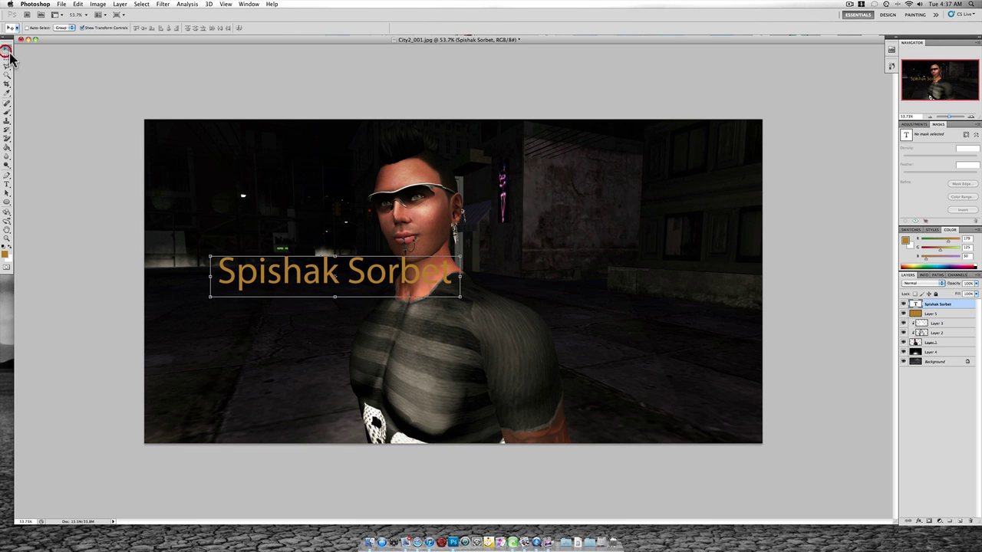
{"action": "left_click_drag", "start_coordinate": [322, 275], "coordinate": [267, 148]}
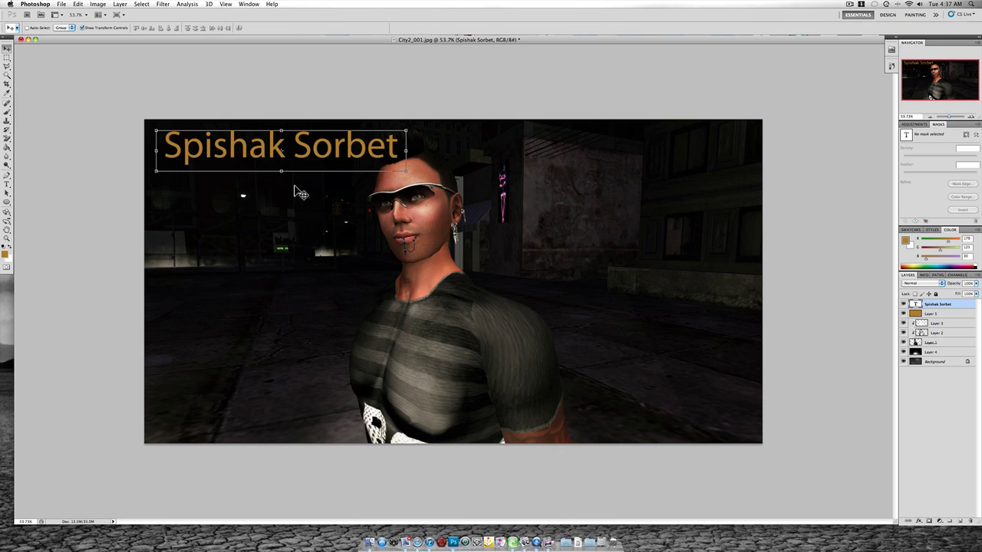